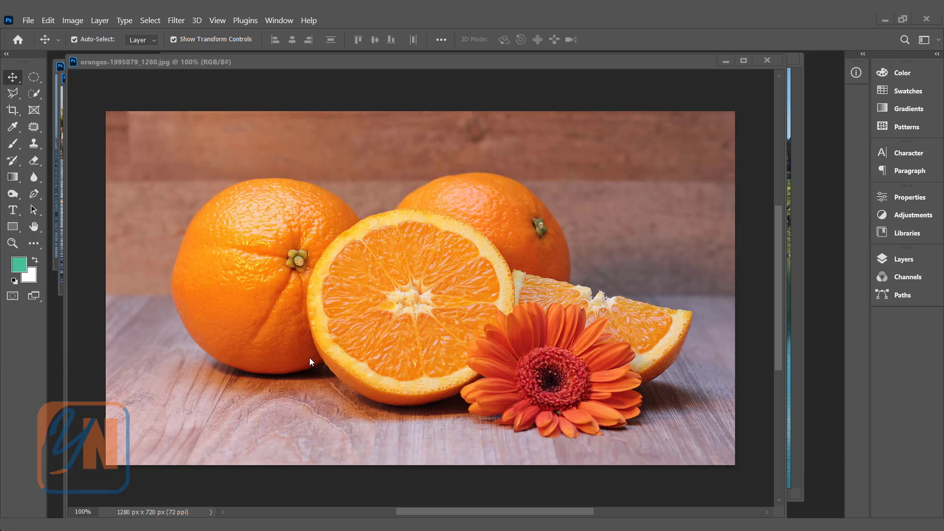
Step: Display the layer list and unlock the Background layer of the oranges photo
{"action": "left_click", "coordinate": [911, 263]}
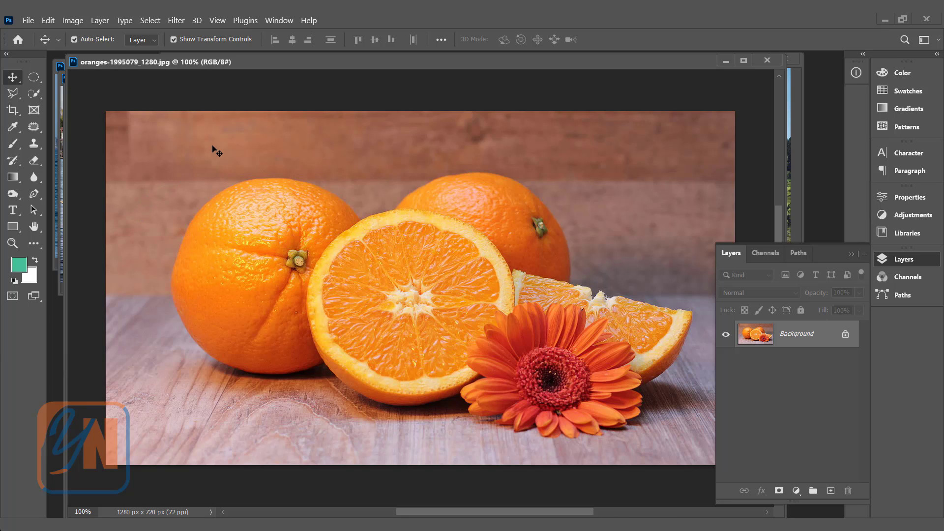
{"action": "left_click", "coordinate": [846, 335]}
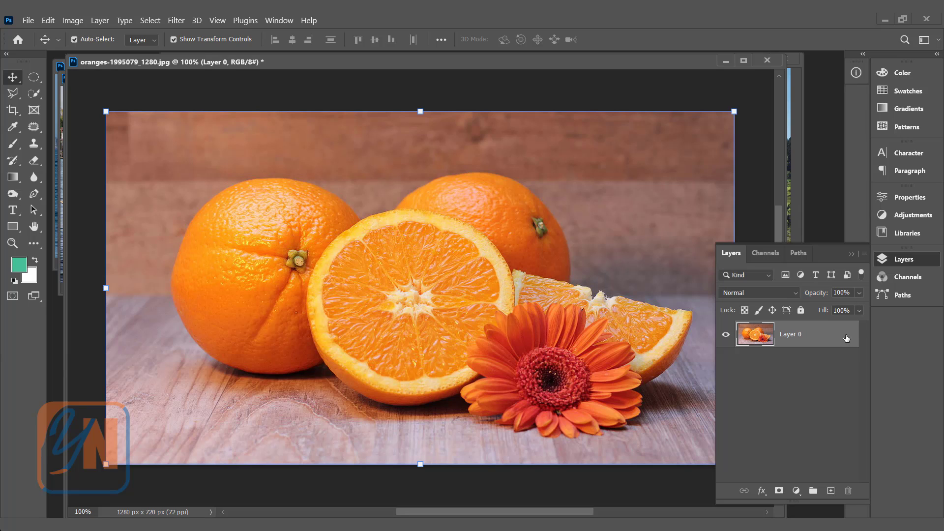
Step: Erase the wall area in the photo's upper-left corner with the 100 px Eraser
{"action": "left_click", "coordinate": [33, 162]}
{"action": "mouse_move", "coordinate": [91, 175]}
{"action": "left_mouse_down"}
{"action": "mouse_move", "coordinate": [141, 121]}
{"action": "mouse_move", "coordinate": [87, 172]}
{"action": "mouse_move", "coordinate": [133, 112]}
{"action": "mouse_move", "coordinate": [115, 162]}
{"action": "mouse_move", "coordinate": [235, 110]}
{"action": "mouse_move", "coordinate": [118, 151]}
{"action": "mouse_move", "coordinate": [271, 123]}
{"action": "mouse_move", "coordinate": [207, 156]}
{"action": "mouse_move", "coordinate": [114, 232]}
{"action": "left_mouse_up"}
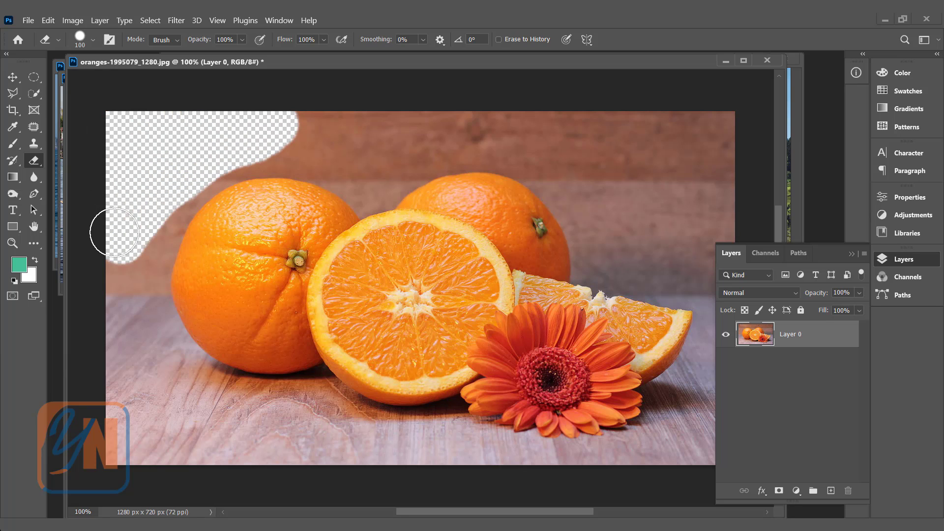
Step: Delete the wall above the whole orange on the left using a Polygonal Lasso selection, and deselect
{"action": "left_click", "coordinate": [13, 94]}
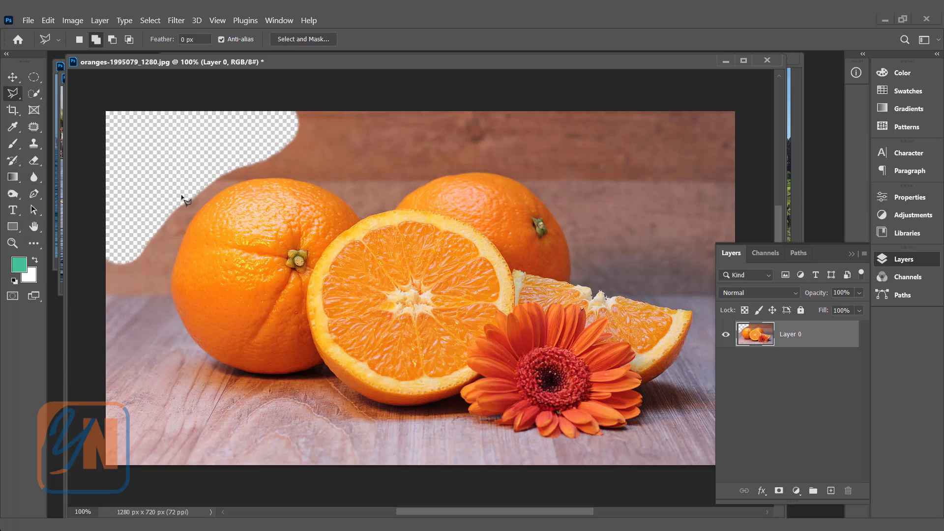
{"action": "left_click", "coordinate": [220, 193]}
{"action": "left_click", "coordinate": [240, 184]}
{"action": "left_click", "coordinate": [262, 178]}
{"action": "left_click", "coordinate": [289, 179]}
{"action": "left_click", "coordinate": [309, 183]}
{"action": "left_click", "coordinate": [331, 192]}
{"action": "left_click", "coordinate": [331, 98]}
{"action": "left_click", "coordinate": [173, 98]}
{"action": "double_click", "coordinate": [174, 161]}
{"action": "key", "text": "Delete"}
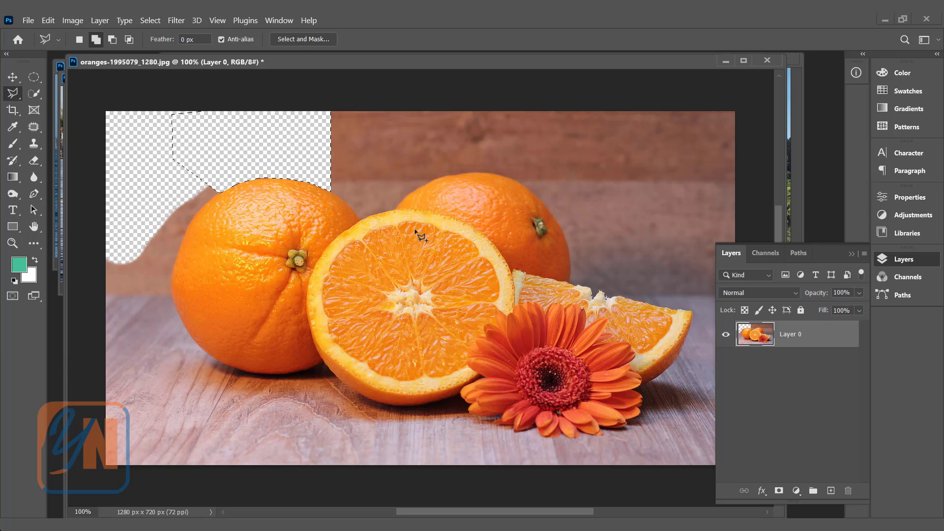
{"action": "key", "text": "ctrl+d"}
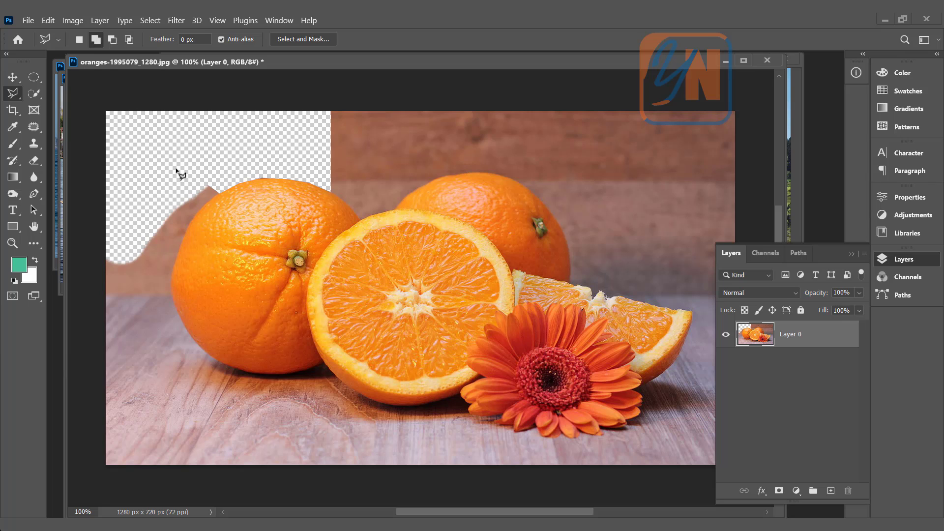
Step: Undo the lasso deletion and the erasing to restore the full oranges photo
{"action": "key", "text": "ctrl+z"}
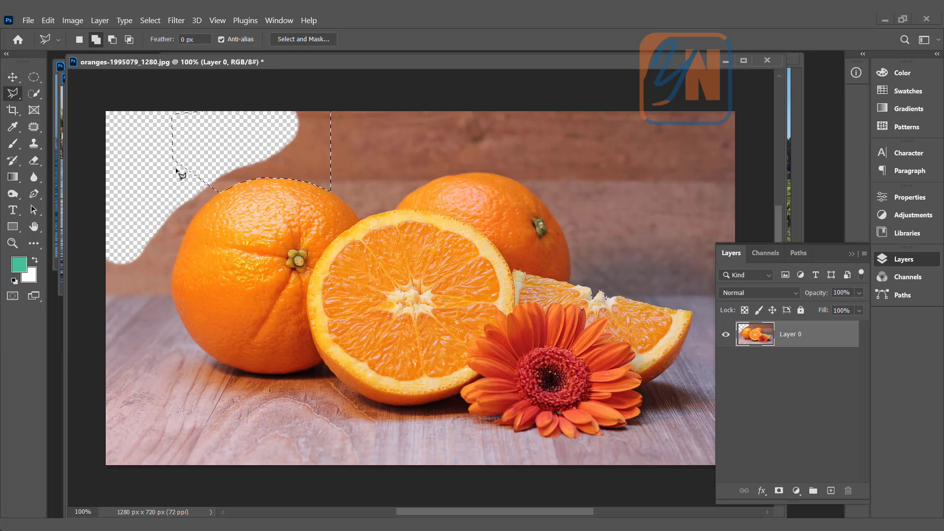
{"action": "key", "text": "ctrl+z"}
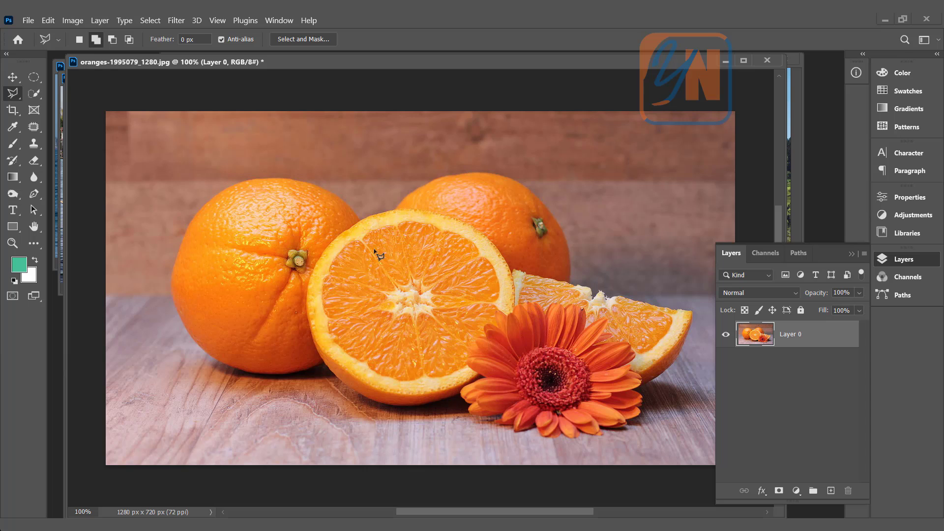
Step: Select all the oranges and the flower with the Quick Selection tool
{"action": "left_click", "coordinate": [34, 95]}
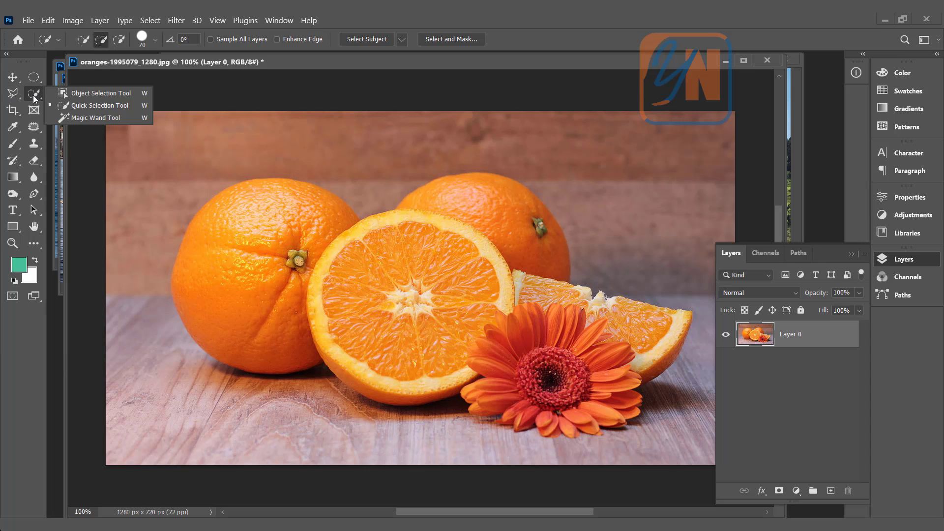
{"action": "left_click", "coordinate": [87, 105]}
{"action": "mouse_move", "coordinate": [228, 206]}
{"action": "left_mouse_down"}
{"action": "mouse_move", "coordinate": [207, 255]}
{"action": "mouse_move", "coordinate": [208, 290]}
{"action": "mouse_move", "coordinate": [222, 316]}
{"action": "mouse_move", "coordinate": [249, 330]}
{"action": "mouse_move", "coordinate": [277, 311]}
{"action": "mouse_move", "coordinate": [290, 261]}
{"action": "mouse_move", "coordinate": [277, 216]}
{"action": "mouse_move", "coordinate": [300, 211]}
{"action": "mouse_move", "coordinate": [270, 207]}
{"action": "mouse_move", "coordinate": [291, 207]}
{"action": "mouse_move", "coordinate": [265, 195]}
{"action": "mouse_move", "coordinate": [304, 207]}
{"action": "mouse_move", "coordinate": [328, 231]}
{"action": "mouse_move", "coordinate": [413, 247]}
{"action": "mouse_move", "coordinate": [479, 213]}
{"action": "mouse_move", "coordinate": [430, 210]}
{"action": "mouse_move", "coordinate": [419, 220]}
{"action": "mouse_move", "coordinate": [489, 193]}
{"action": "mouse_move", "coordinate": [526, 223]}
{"action": "mouse_move", "coordinate": [540, 259]}
{"action": "mouse_move", "coordinate": [524, 288]}
{"action": "mouse_move", "coordinate": [497, 310]}
{"action": "mouse_move", "coordinate": [476, 269]}
{"action": "mouse_move", "coordinate": [392, 331]}
{"action": "mouse_move", "coordinate": [351, 312]}
{"action": "mouse_move", "coordinate": [426, 342]}
{"action": "mouse_move", "coordinate": [439, 364]}
{"action": "mouse_move", "coordinate": [365, 363]}
{"action": "mouse_move", "coordinate": [429, 371]}
{"action": "mouse_move", "coordinate": [498, 351]}
{"action": "mouse_move", "coordinate": [504, 384]}
{"action": "mouse_move", "coordinate": [492, 383]}
{"action": "mouse_move", "coordinate": [576, 401]}
{"action": "mouse_move", "coordinate": [620, 385]}
{"action": "mouse_move", "coordinate": [630, 349]}
{"action": "mouse_move", "coordinate": [656, 348]}
{"action": "left_mouse_up"}
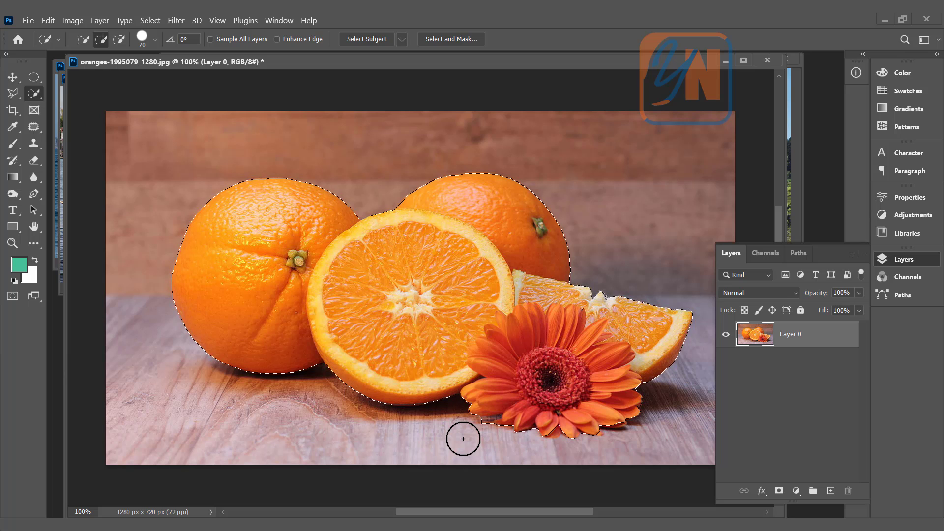
Step: Subtract the stray area at the flower's lower-left edge using a 28 px brush, and turn the selection into a layer mask on Layer 0
{"action": "left_click", "coordinate": [156, 42]}
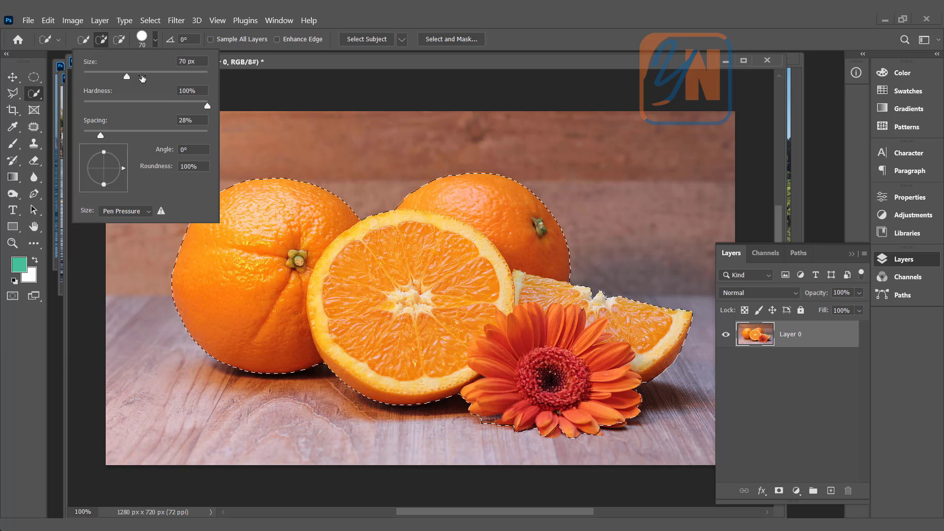
{"action": "left_click_drag", "start_coordinate": [125, 75], "coordinate": [101, 85]}
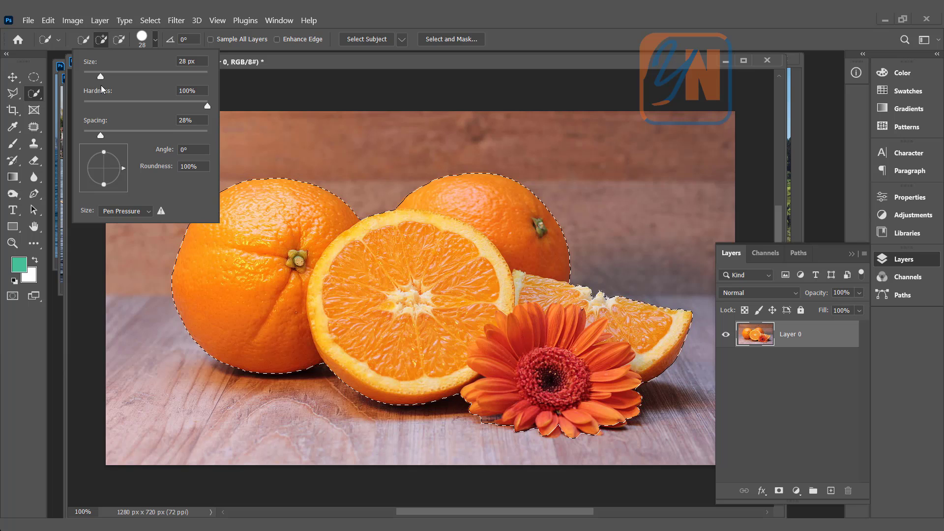
{"action": "left_click", "coordinate": [276, 61]}
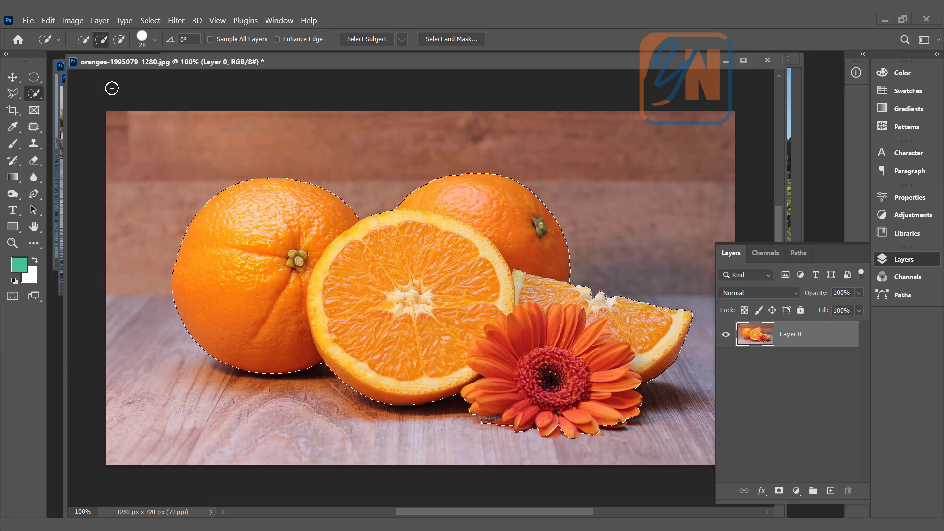
{"action": "key", "text": "alt"}
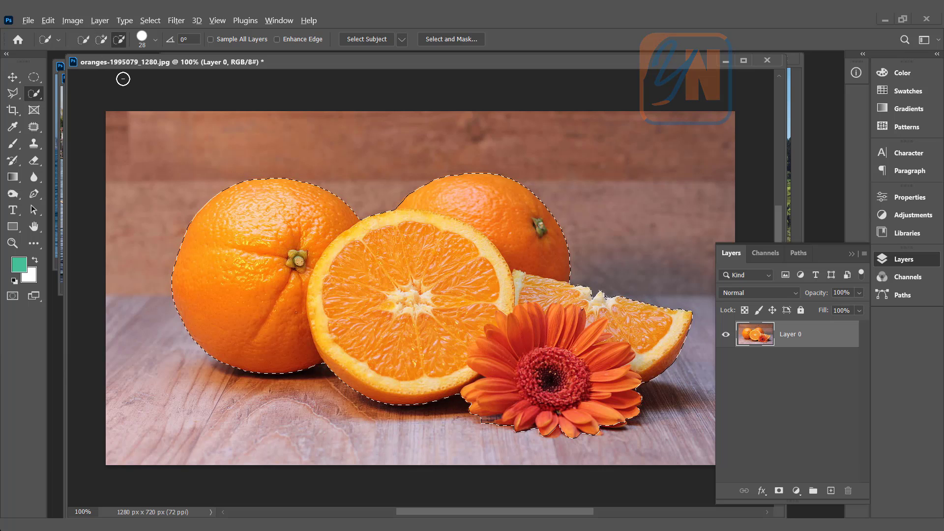
{"action": "left_click", "coordinate": [120, 42]}
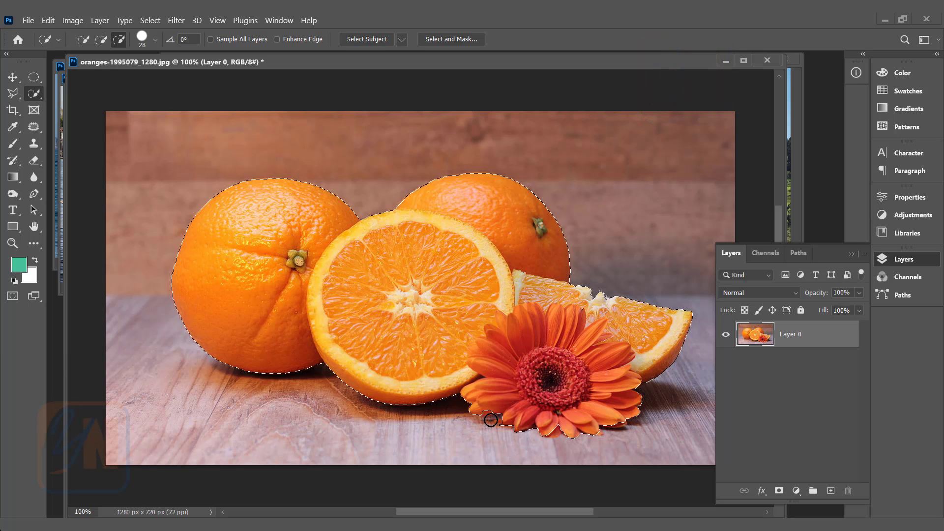
{"action": "key", "text": "shift"}
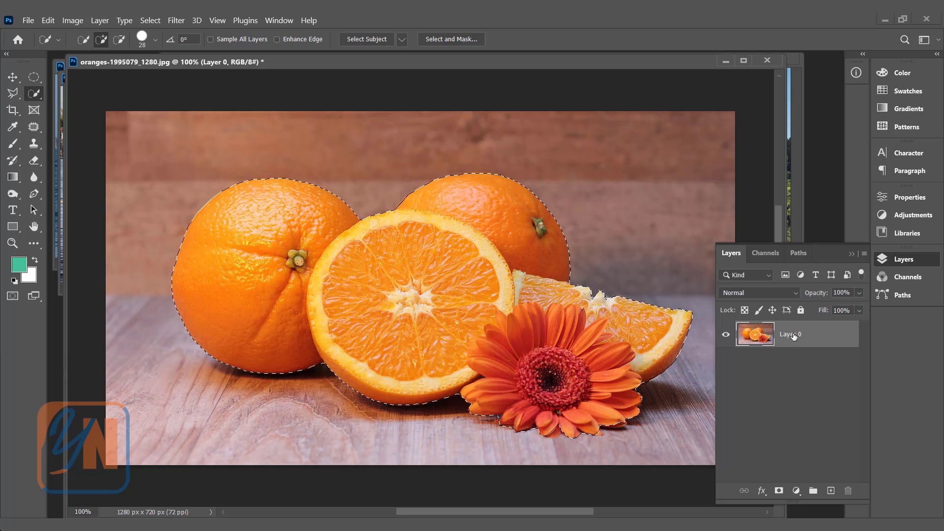
{"action": "left_click", "coordinate": [779, 491]}
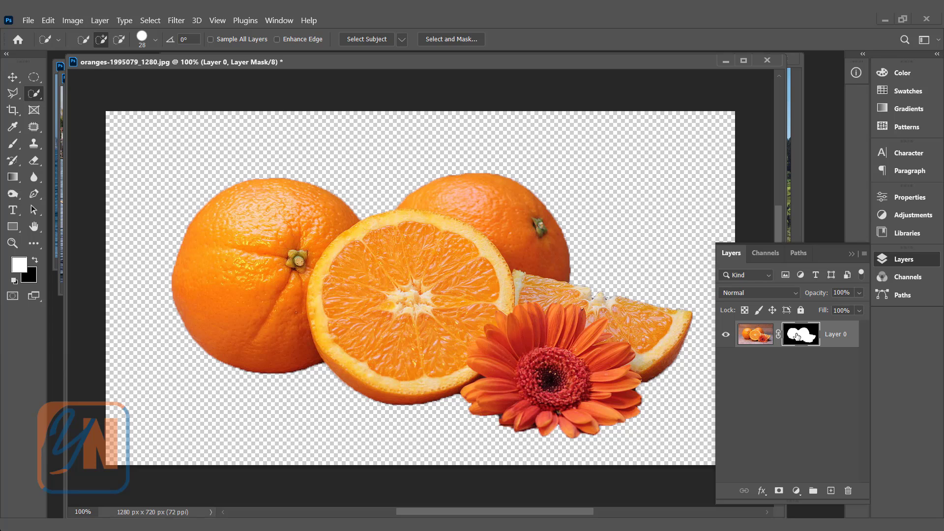
Step: Scale the masked oranges layer down slightly and reposition it near the centre of the canvas
{"action": "key", "text": "v"}
{"action": "left_click_drag", "start_coordinate": [473, 287], "coordinate": [421, 273]}
{"action": "left_click_drag", "start_coordinate": [719, 127], "coordinate": [659, 179]}
{"action": "left_click_drag", "start_coordinate": [426, 322], "coordinate": [469, 286]}
{"action": "key", "text": "Return"}
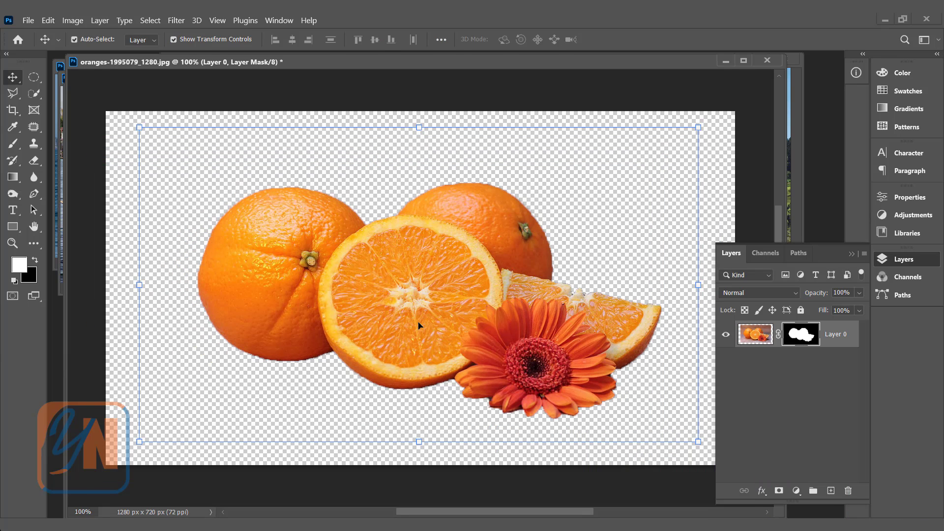
Step: Try moving the Layer 0 image independently of its unlinked mask, and restore the image position and mask link
{"action": "left_click", "coordinate": [778, 336]}
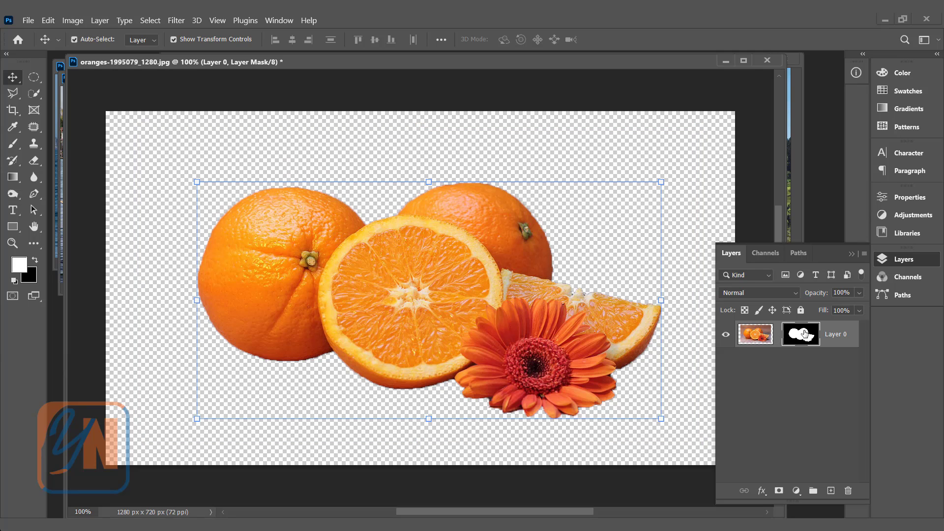
{"action": "left_click", "coordinate": [750, 339]}
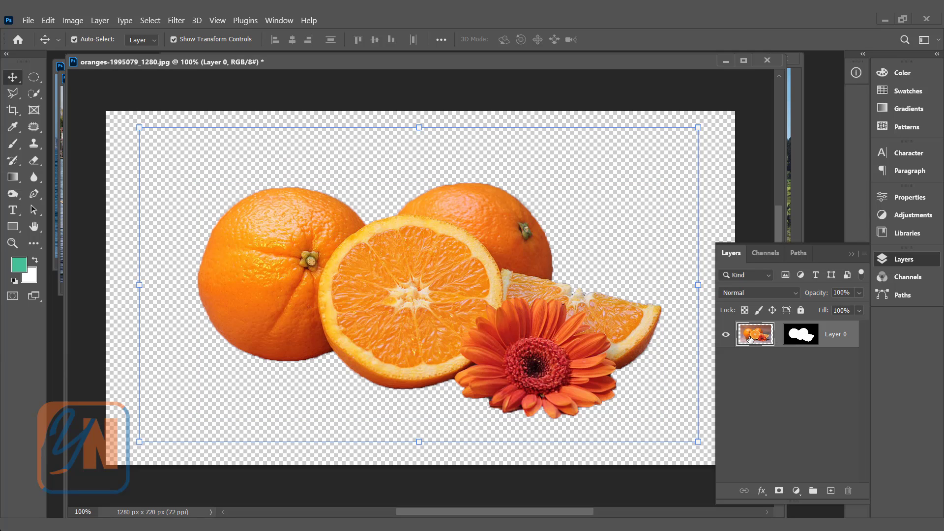
{"action": "left_click_drag", "start_coordinate": [434, 313], "coordinate": [365, 319]}
{"action": "left_click_drag", "start_coordinate": [276, 294], "coordinate": [336, 290]}
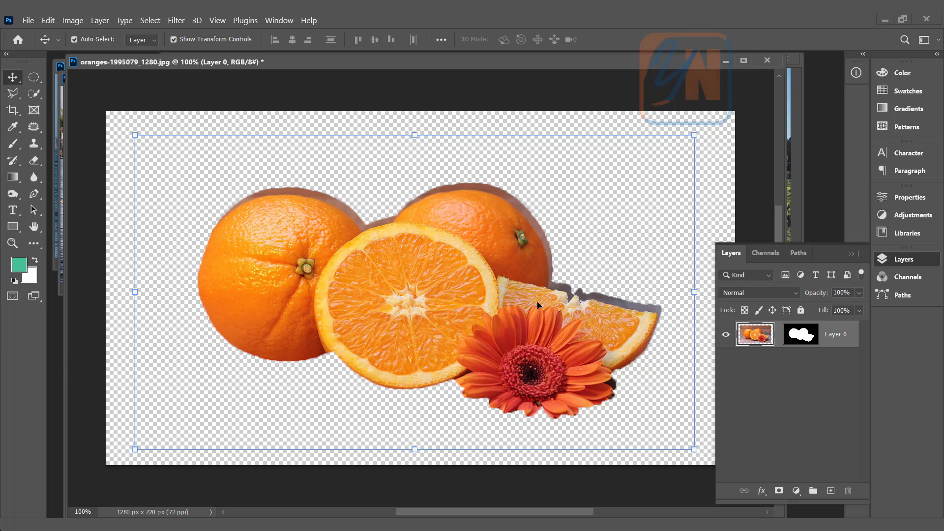
{"action": "key", "text": "ctrl"}
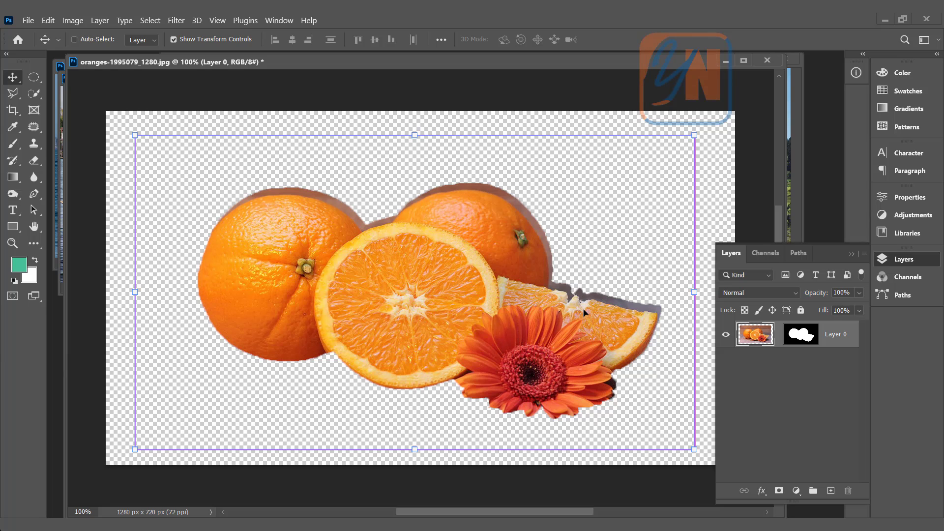
{"action": "key", "text": "ctrl+z"}
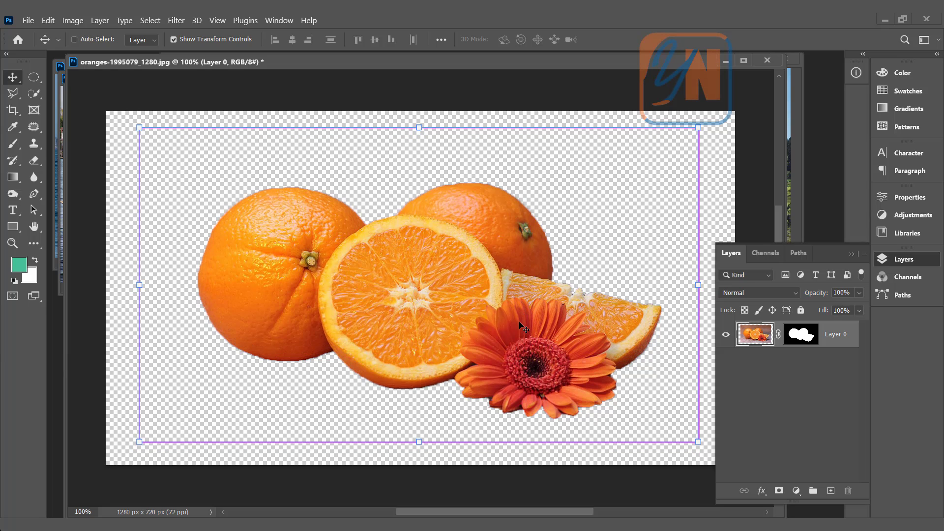
{"action": "left_click", "coordinate": [778, 334]}
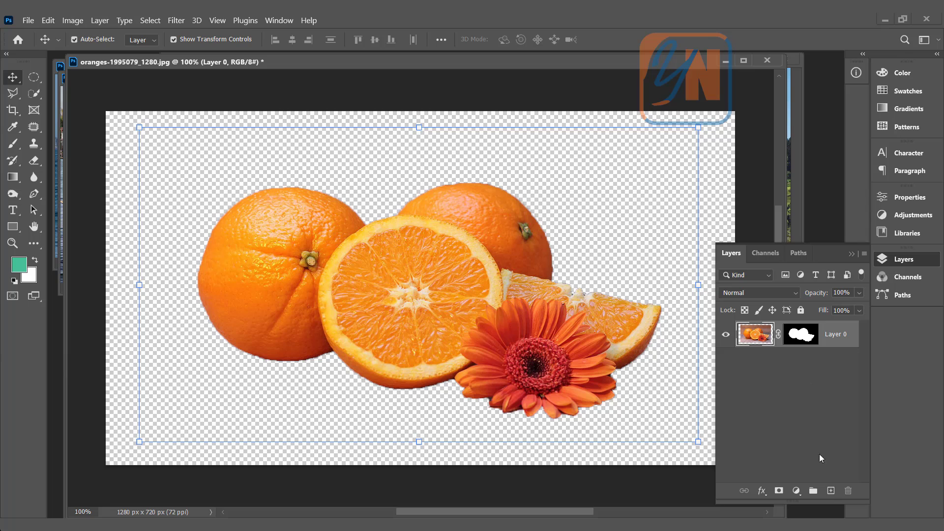
Step: Add a new layer beneath Layer 0 and fill it with the foreground colour #4bd4a8
{"action": "left_click", "coordinate": [830, 491]}
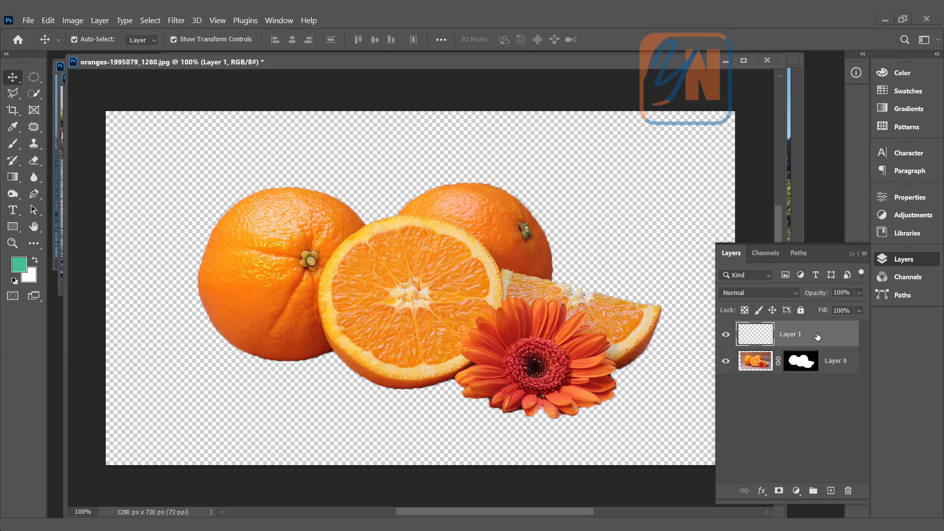
{"action": "left_click_drag", "start_coordinate": [817, 335], "coordinate": [816, 381]}
{"action": "left_click", "coordinate": [19, 265]}
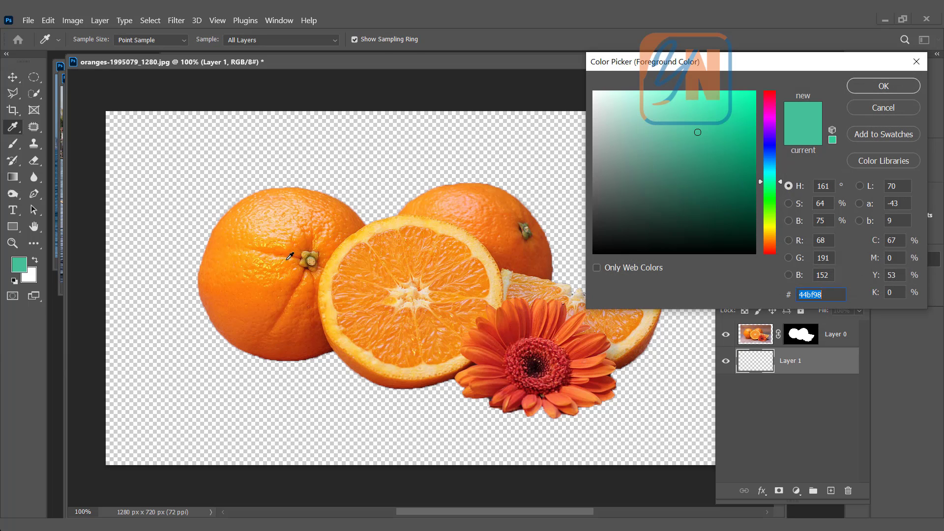
{"action": "left_click", "coordinate": [698, 119]}
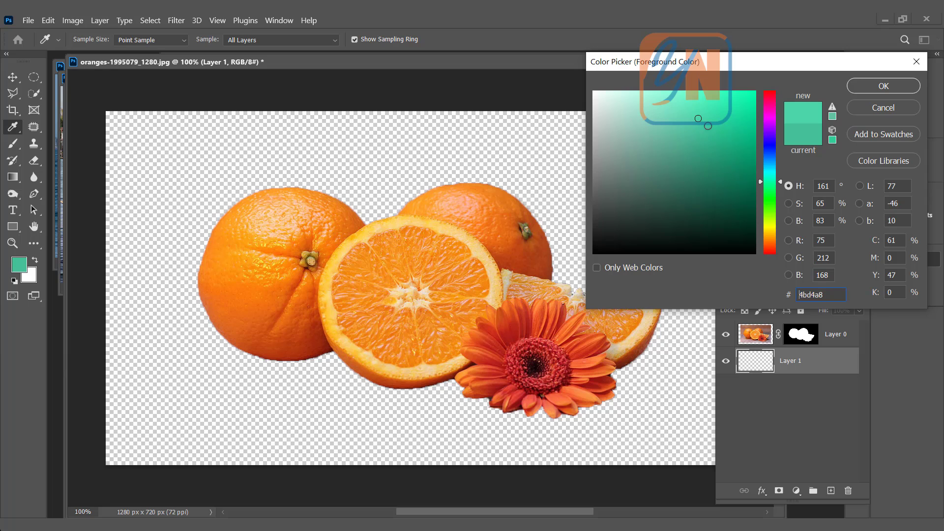
{"action": "left_click", "coordinate": [881, 88]}
{"action": "key", "text": "v"}
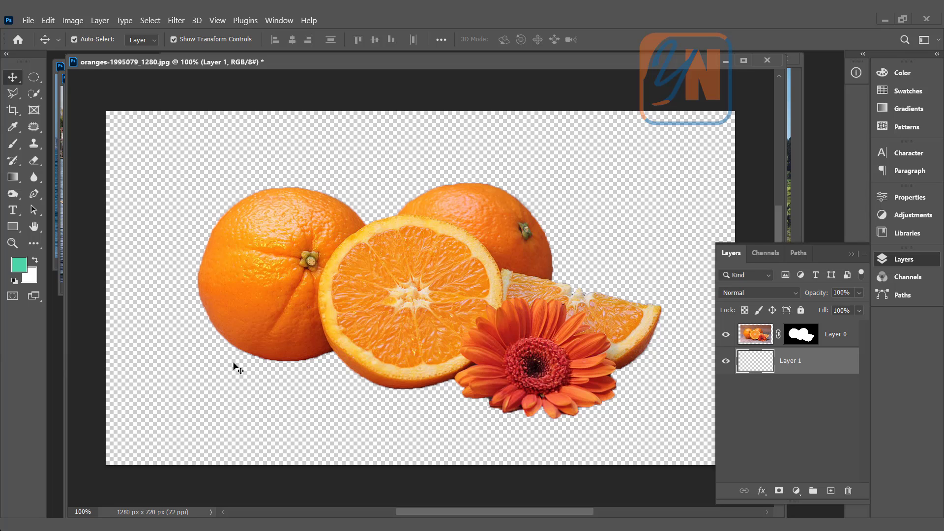
{"action": "key", "text": "alt+BackSpace"}
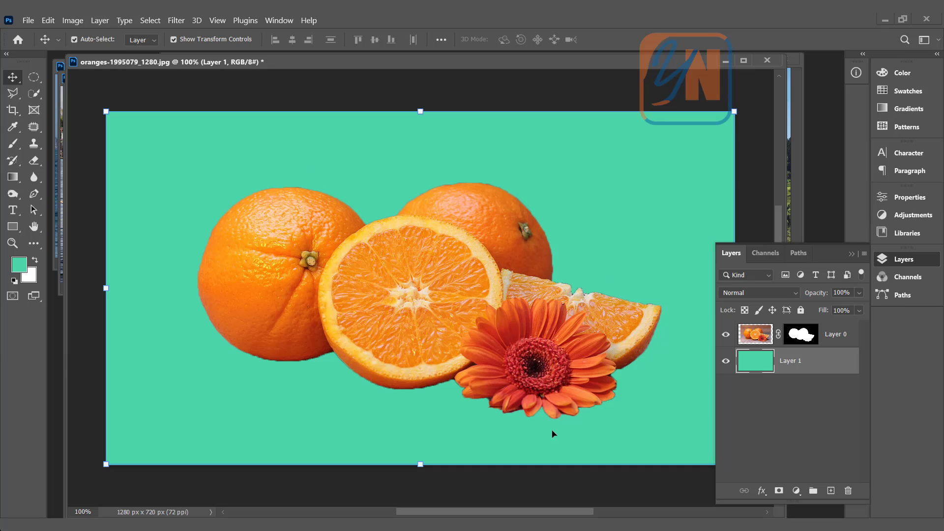
Step: Disable the Layer 0 mask to view the original background, and re-enable it
{"action": "left_click", "coordinate": [805, 337], "text": "shift"}
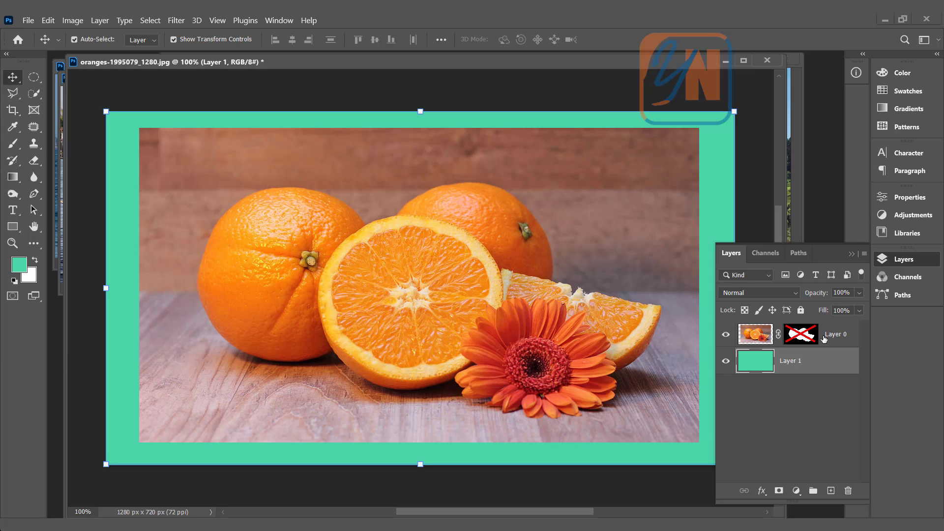
{"action": "left_click", "coordinate": [802, 339], "text": "shift"}
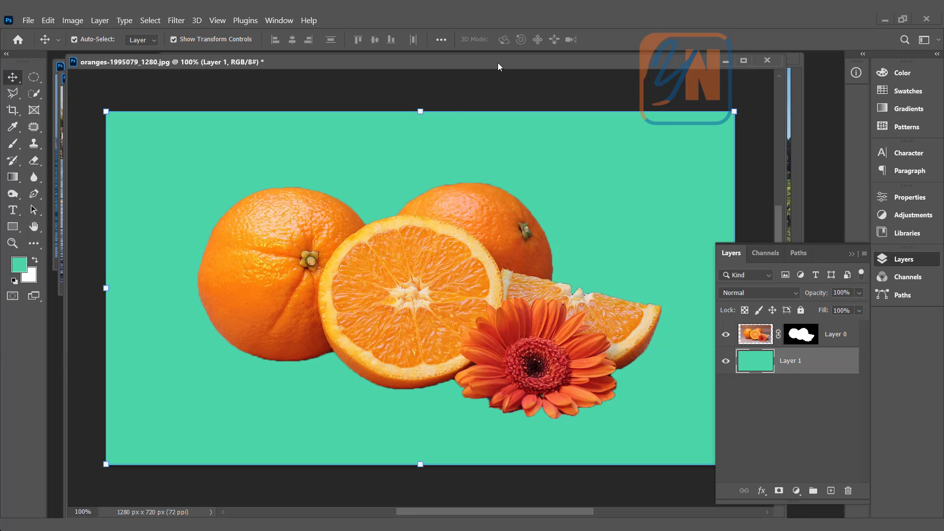
Step: Move the oranges document aside and copy the seagulls-331613_1280.jpg image into truebsee-5337646_1280.jpg as a layer over the lake
{"action": "left_click_drag", "start_coordinate": [498, 63], "coordinate": [246, 332]}
{"action": "left_click", "coordinate": [575, 217]}
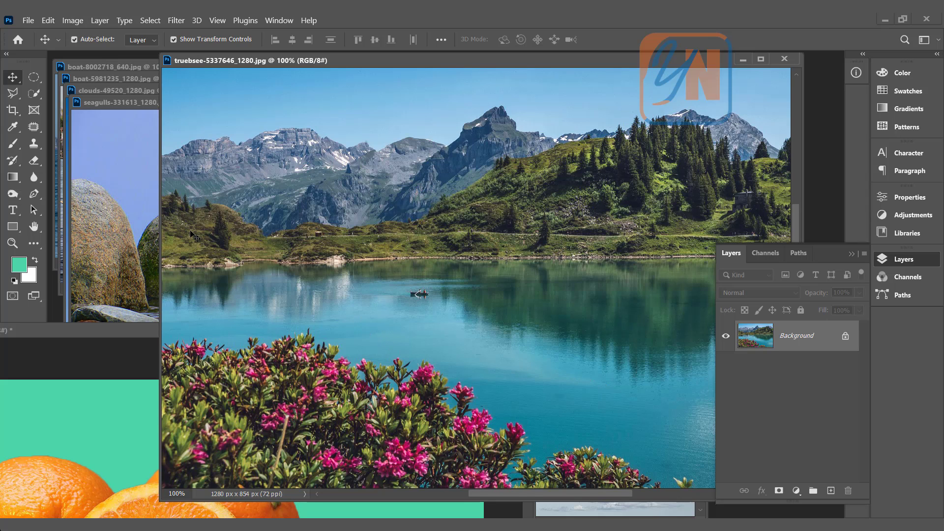
{"action": "left_click", "coordinate": [128, 173]}
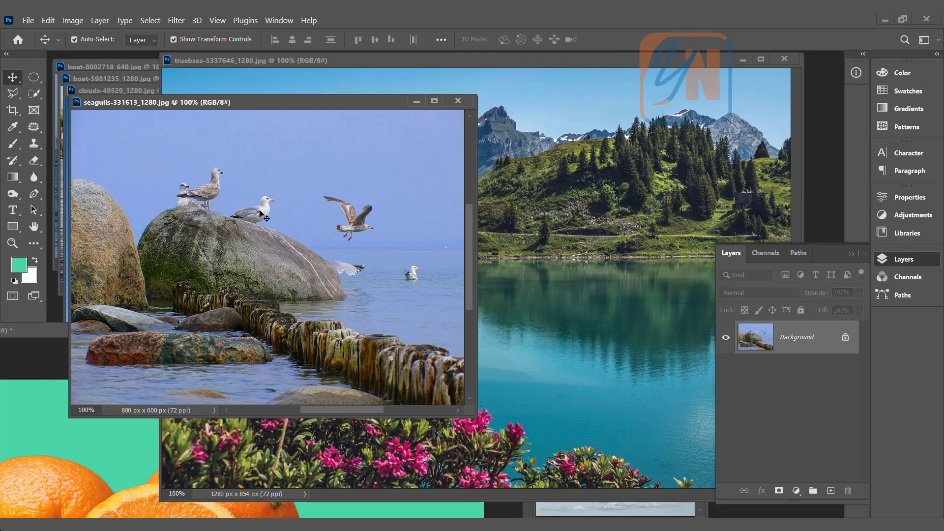
{"action": "left_click_drag", "start_coordinate": [128, 173], "coordinate": [576, 370]}
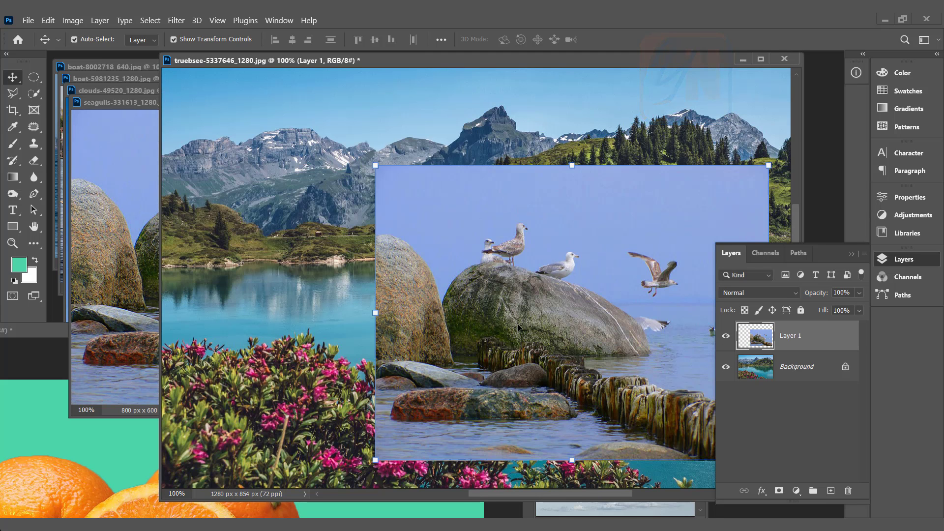
Step: Select an ellipse around the seagulls on the boulder in Layer 1 and add a layer mask from that selection
{"action": "left_click", "coordinate": [41, 80]}
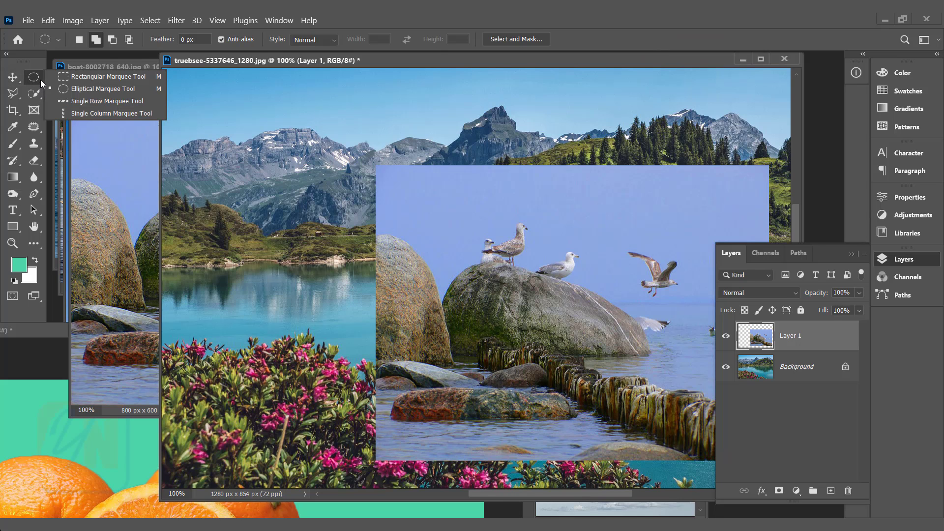
{"action": "left_click", "coordinate": [84, 89]}
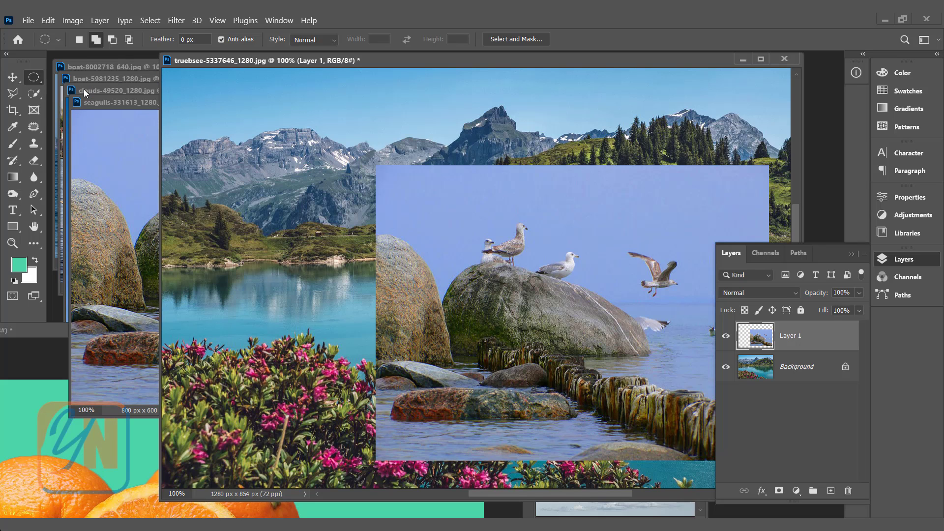
{"action": "left_click_drag", "start_coordinate": [450, 197], "coordinate": [624, 347]}
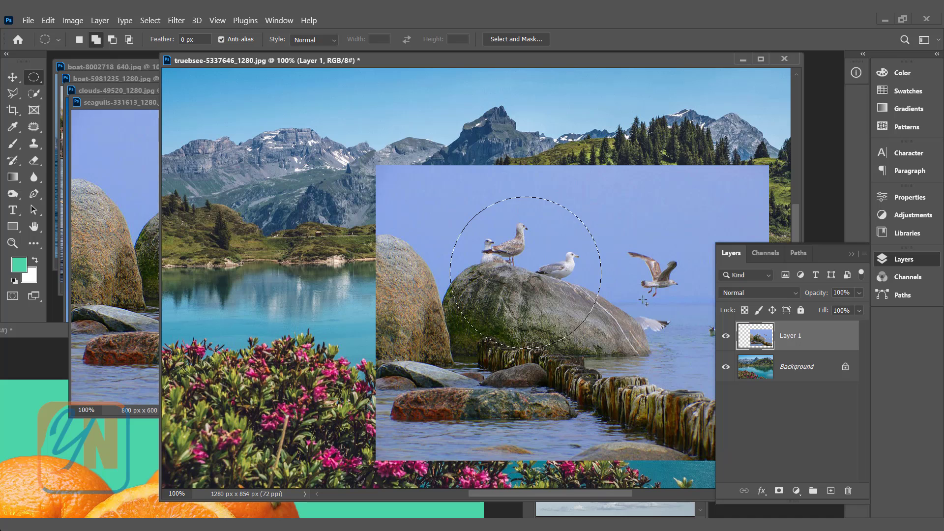
{"action": "left_click", "coordinate": [779, 491]}
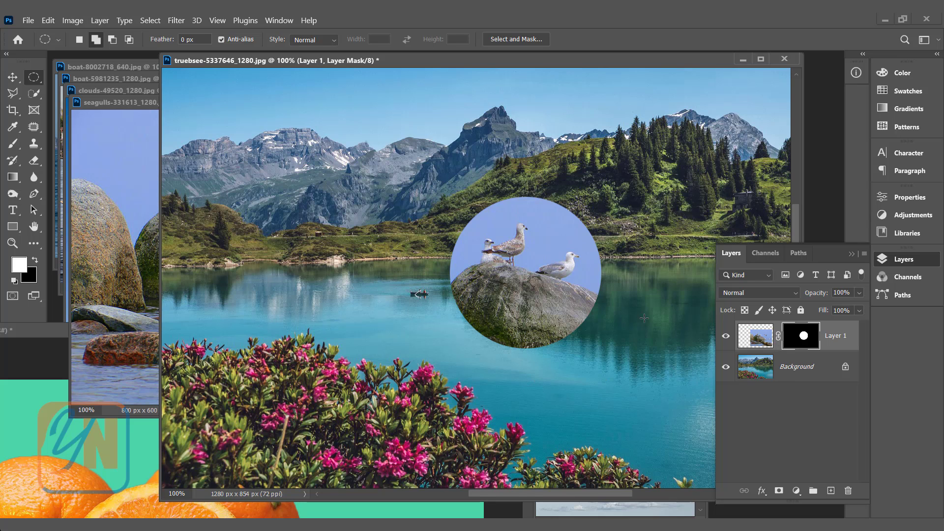
Step: Move the circular seagulls cutout to the lake's lower right area and scale it to 89.63%
{"action": "left_click", "coordinate": [12, 76]}
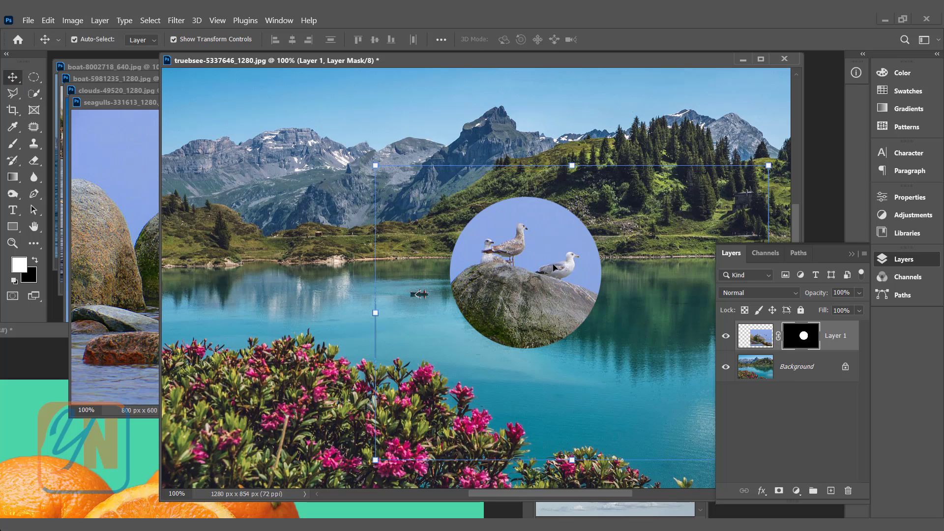
{"action": "left_click_drag", "start_coordinate": [554, 267], "coordinate": [638, 327]}
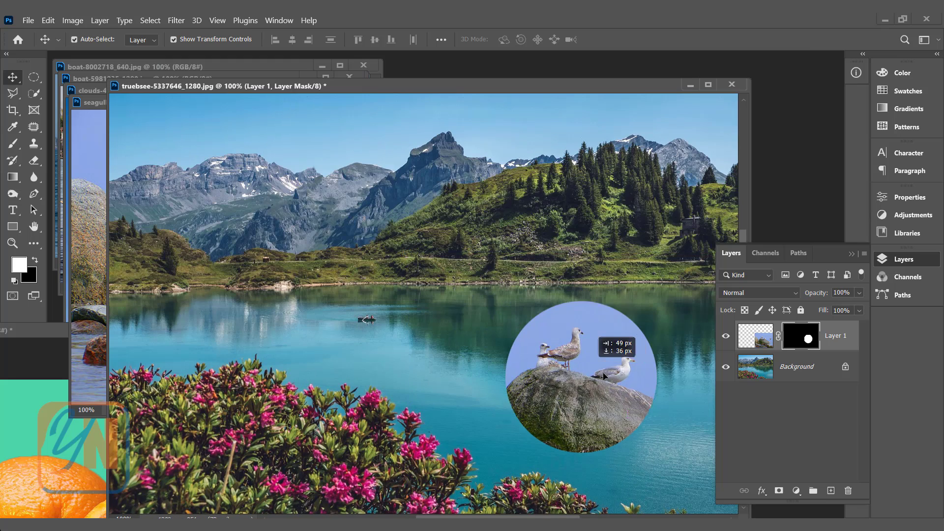
{"action": "left_click_drag", "start_coordinate": [604, 376], "coordinate": [651, 398]}
{"action": "left_click_drag", "start_coordinate": [477, 292], "coordinate": [500, 310]}
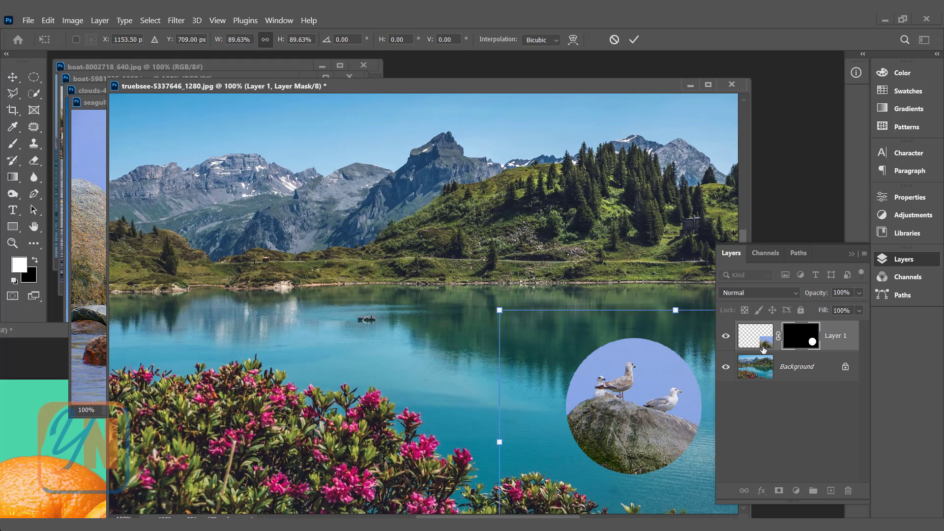
{"action": "key", "text": "Return"}
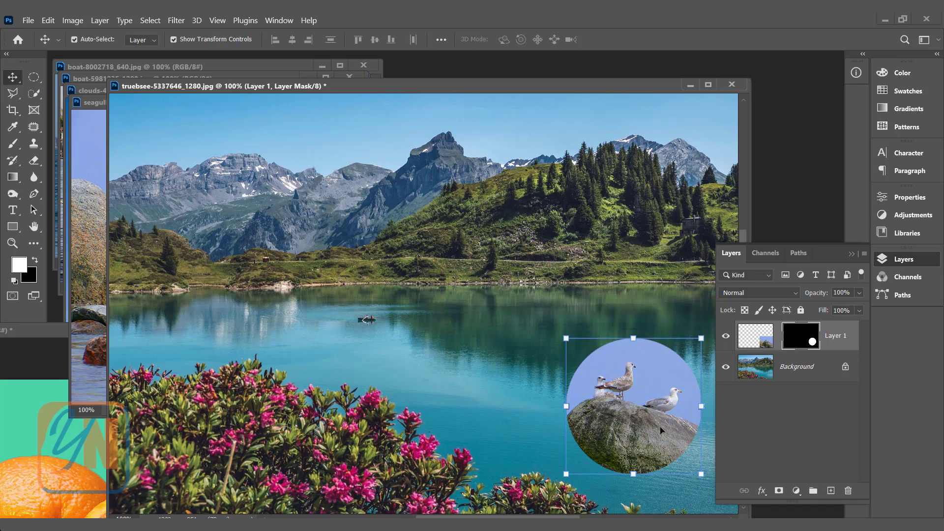
Step: Reposition the seagulls image inside its unlinked circular mask, relink the two, and move image and mask together
{"action": "left_click", "coordinate": [749, 337]}
{"action": "left_click_drag", "start_coordinate": [634, 437], "coordinate": [639, 476]}
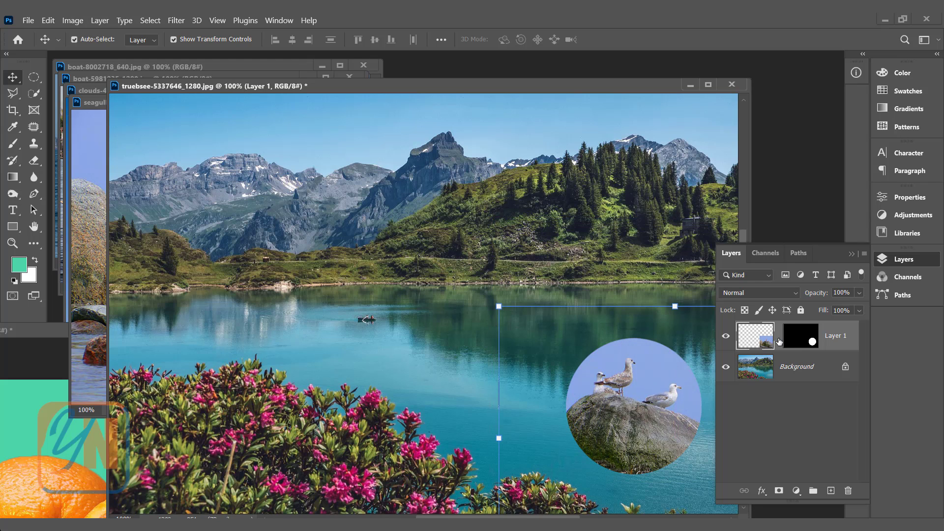
{"action": "left_click", "coordinate": [780, 339]}
{"action": "left_click_drag", "start_coordinate": [623, 422], "coordinate": [594, 420]}
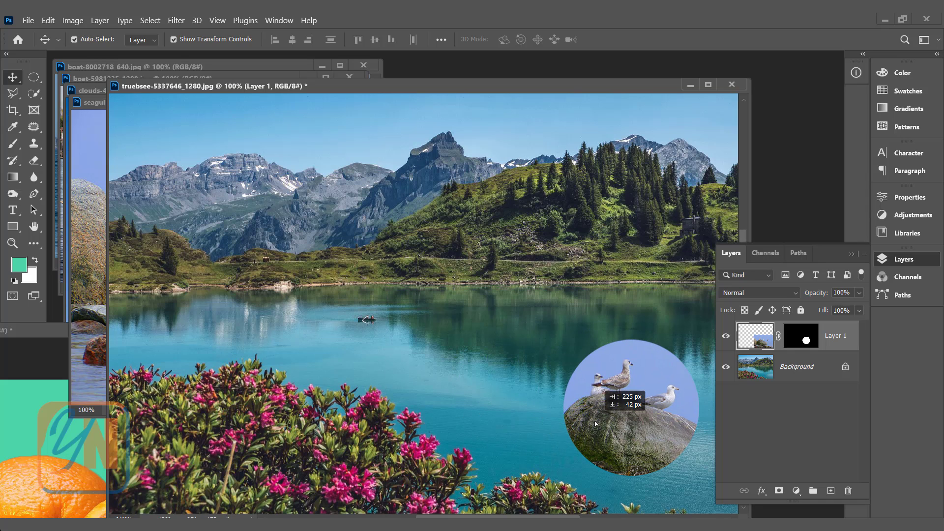
{"action": "left_click", "coordinate": [375, 376]}
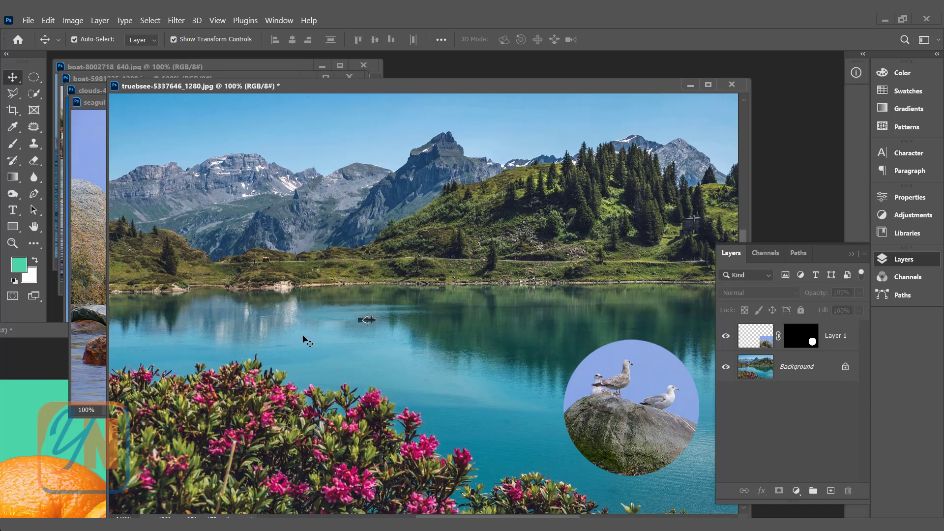
Step: Move the seagulls document aside, copy boat-8002718_640.jpg into the lake document as a layer, and scale it to 50.31%
{"action": "left_click", "coordinate": [87, 102]}
{"action": "left_click_drag", "start_coordinate": [88, 100], "coordinate": [5, 404]}
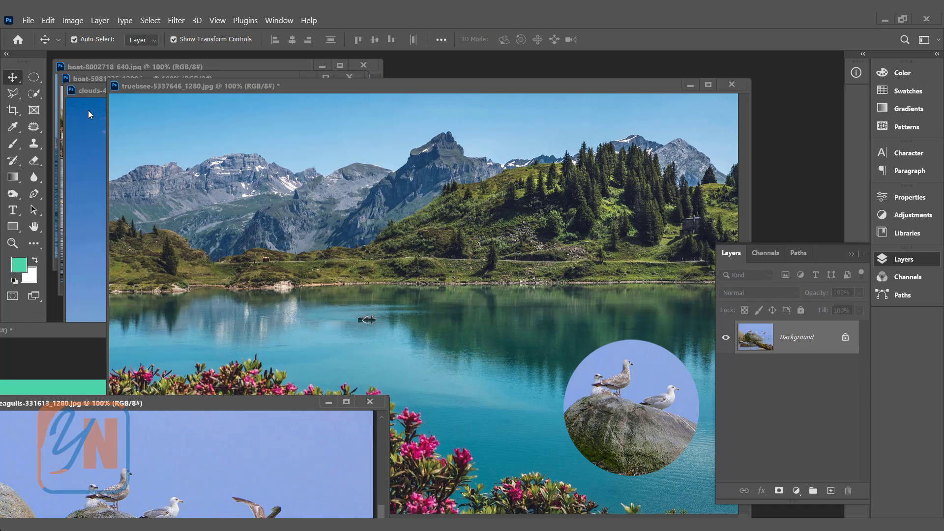
{"action": "left_click", "coordinate": [90, 66]}
{"action": "left_click_drag", "start_coordinate": [344, 204], "coordinate": [530, 296]}
{"action": "key", "text": "ctrl+t"}
{"action": "left_click_drag", "start_coordinate": [706, 249], "coordinate": [569, 234]}
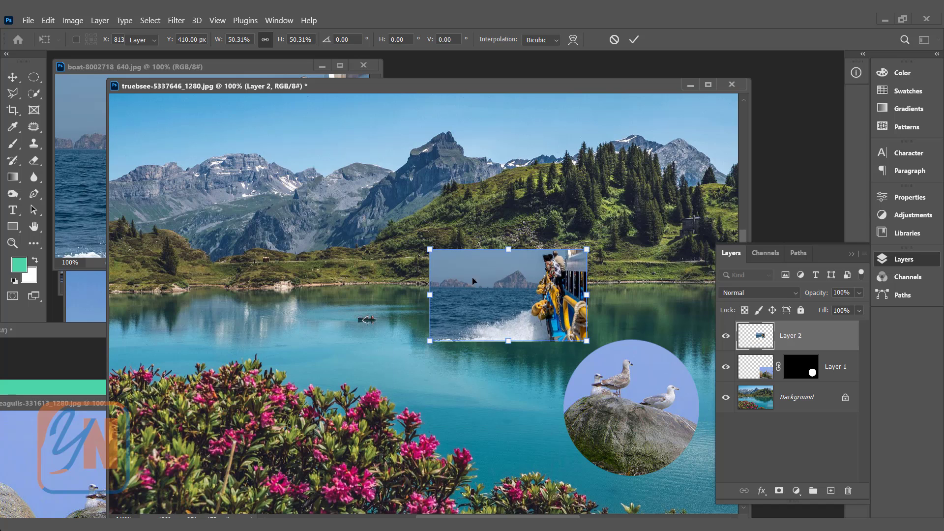
{"action": "key", "text": "Return"}
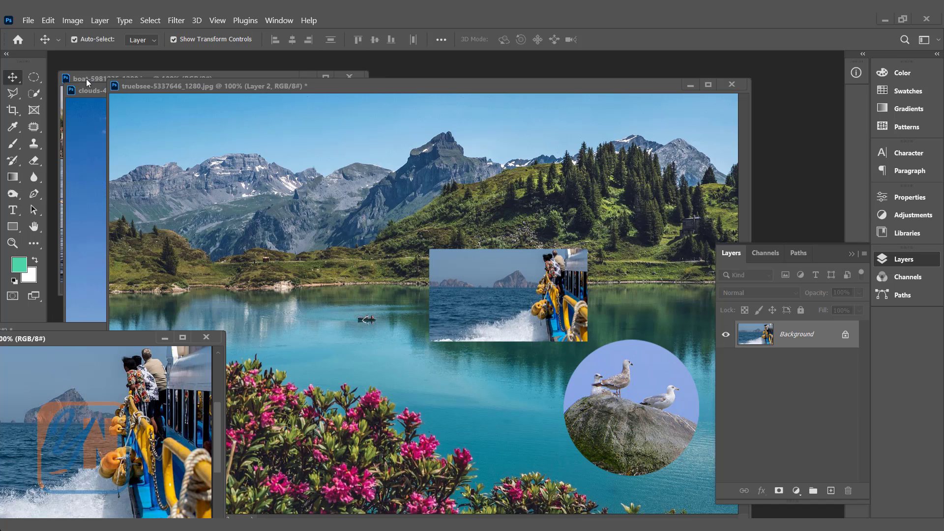
Step: Copy boat-5981235_1280.jpg into the lake document, scale it to 46.50%, and align it against the left edge of the first boat image
{"action": "left_click_drag", "start_coordinate": [86, 79], "coordinate": [64, 119]}
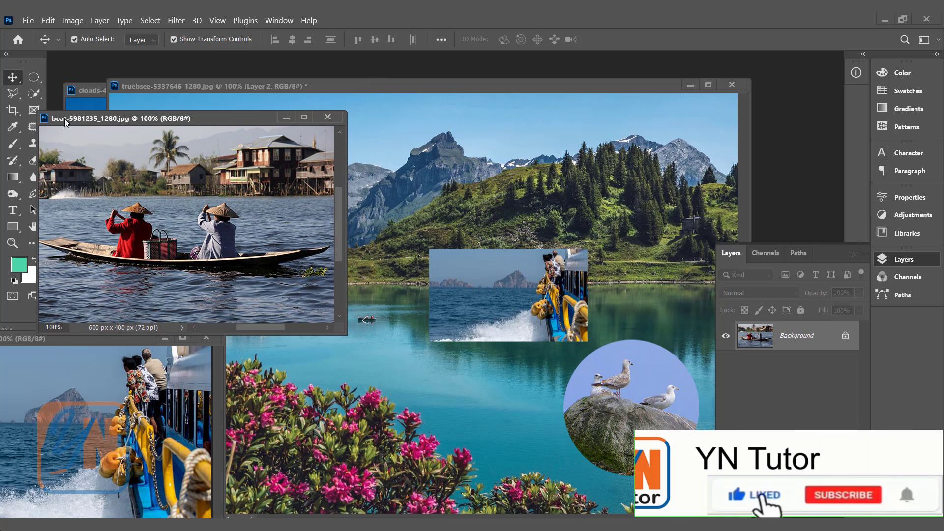
{"action": "left_click_drag", "start_coordinate": [150, 177], "coordinate": [494, 349]}
{"action": "left_click_drag", "start_coordinate": [584, 357], "coordinate": [405, 328]}
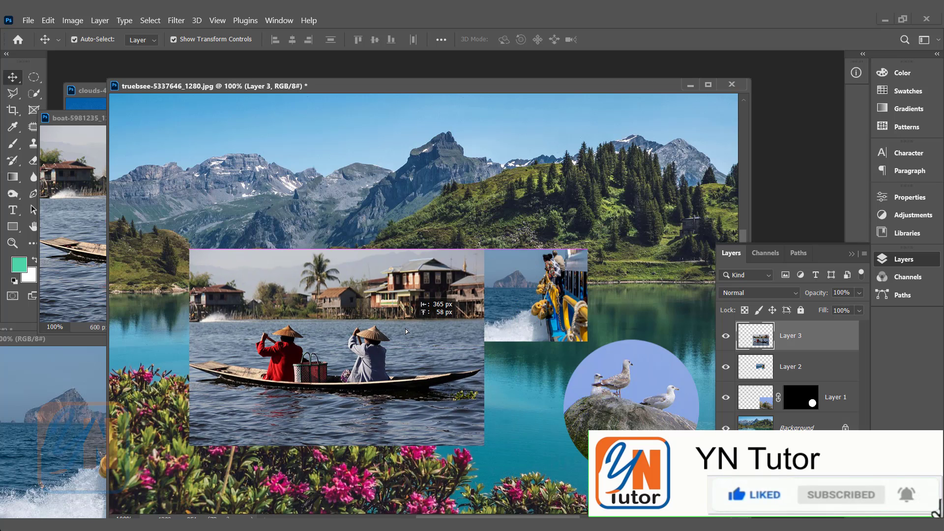
{"action": "left_click_drag", "start_coordinate": [482, 447], "coordinate": [321, 344]}
{"action": "left_click_drag", "start_coordinate": [318, 271], "coordinate": [422, 271]}
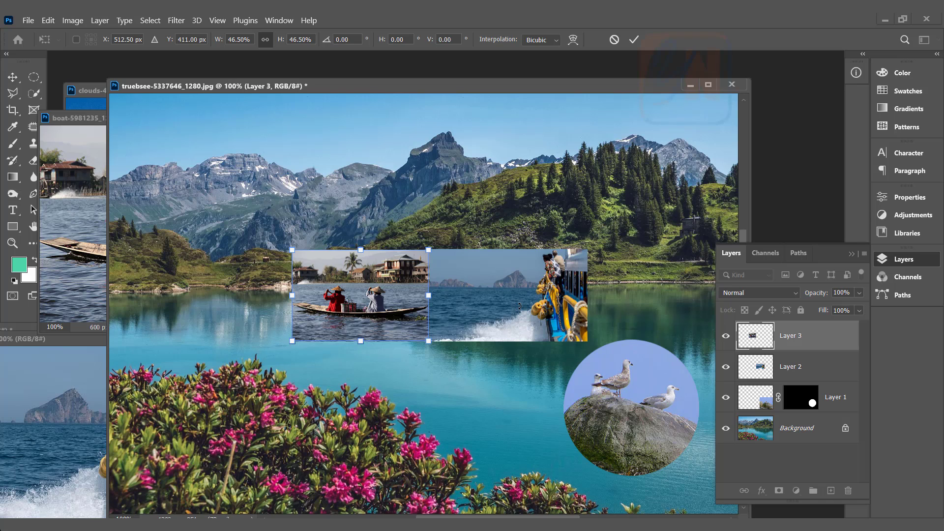
{"action": "key", "text": "Return"}
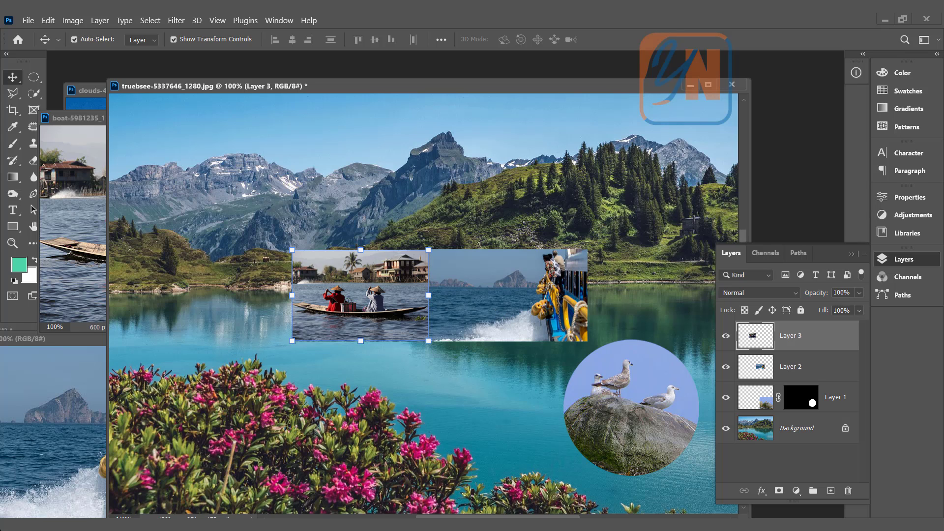
Step: Choose the Gradient tool with white as the foreground colour and black as the background colour
{"action": "left_click", "coordinate": [16, 180]}
{"action": "left_click", "coordinate": [53, 184]}
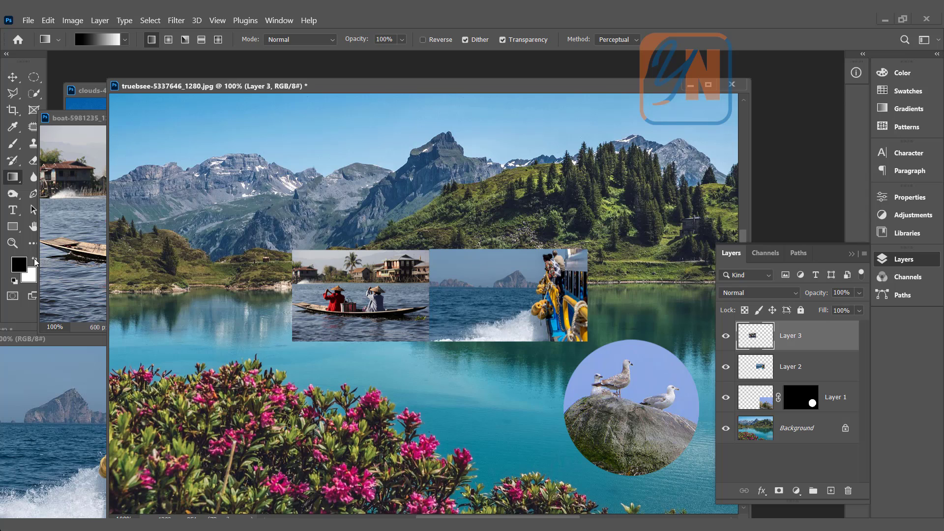
{"action": "key", "text": "ctrl+Tab"}
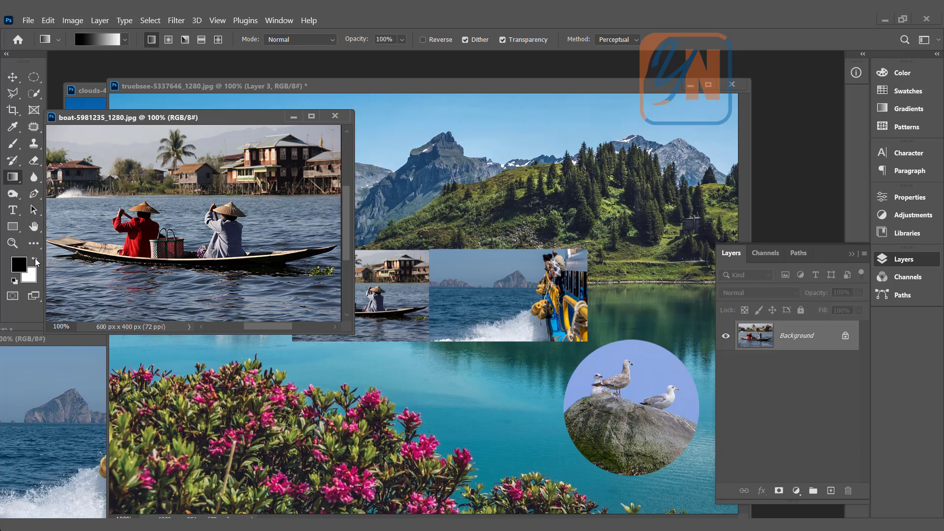
{"action": "left_click", "coordinate": [35, 258]}
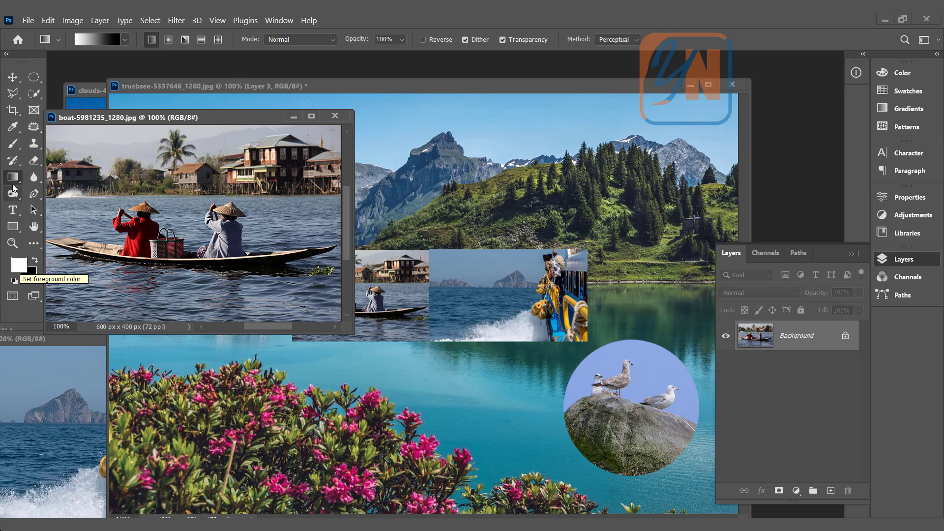
Step: Add a layer mask to Layer 2 in the lake document and fade its left edge with a white-to-black linear gradient
{"action": "left_click", "coordinate": [508, 83]}
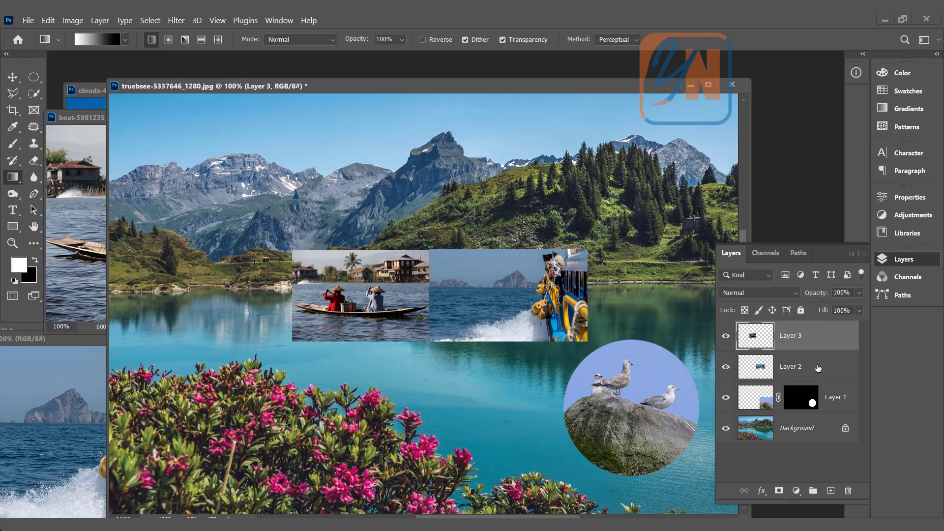
{"action": "left_click", "coordinate": [817, 368]}
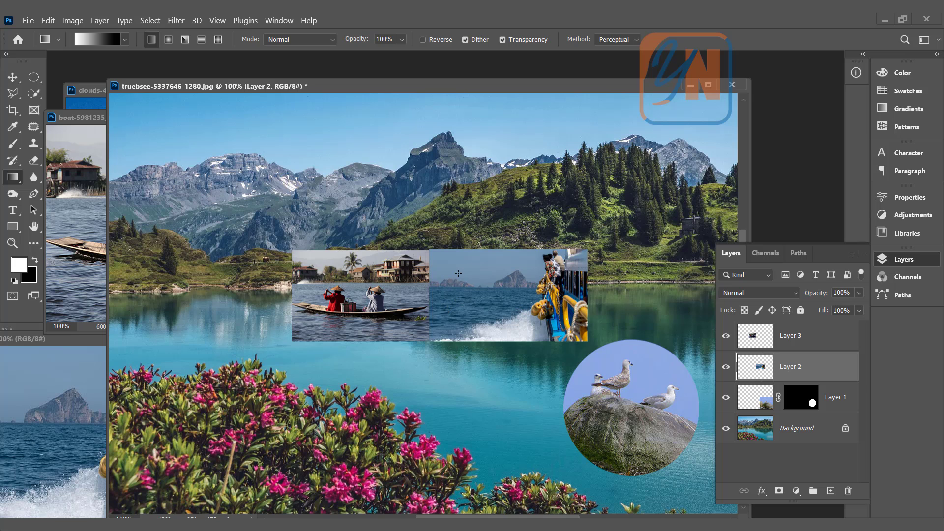
{"action": "left_click", "coordinate": [12, 77]}
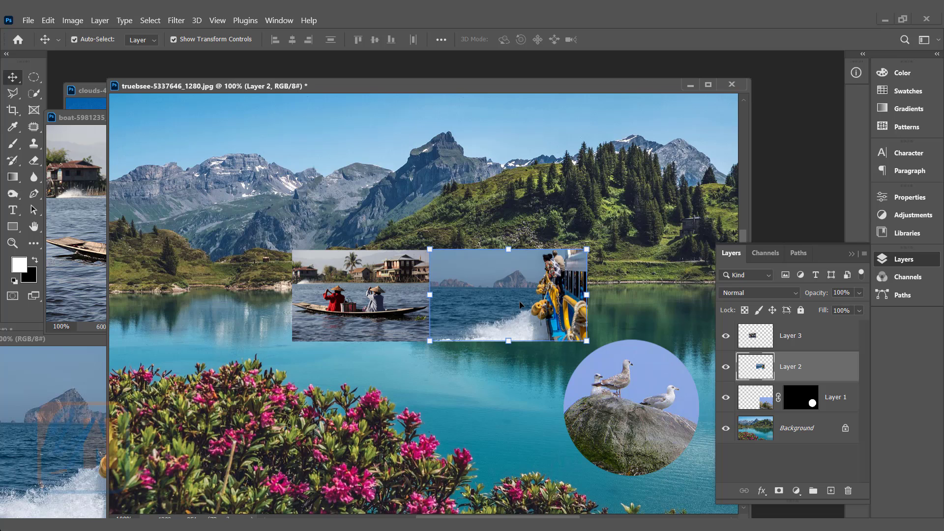
{"action": "left_click", "coordinate": [777, 491]}
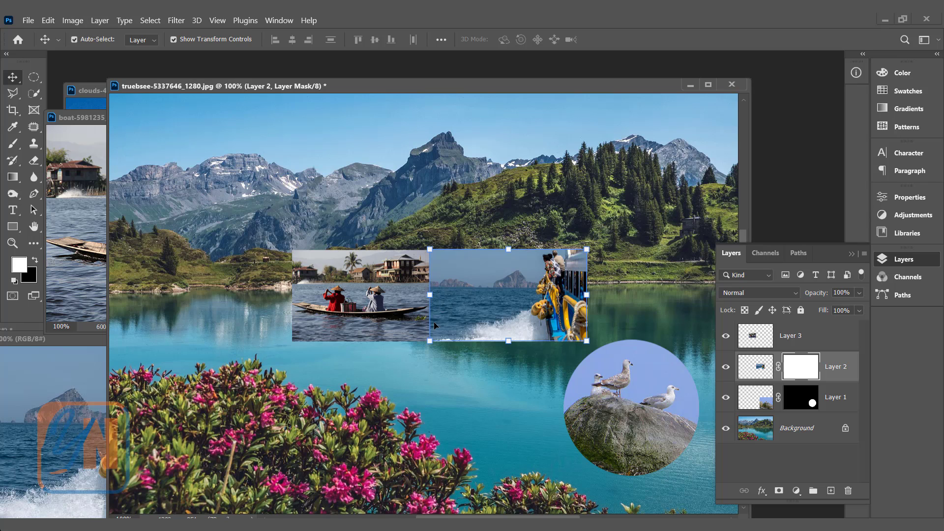
{"action": "left_click", "coordinate": [14, 178]}
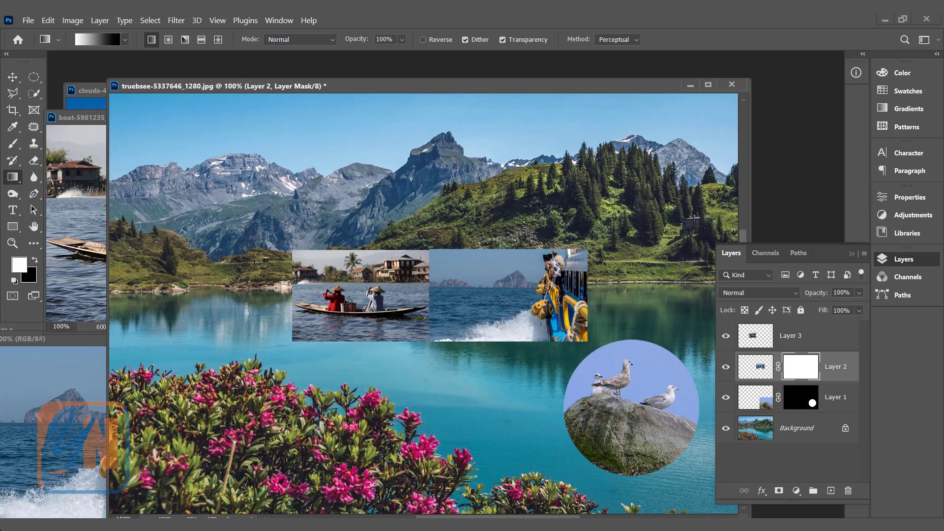
{"action": "left_click_drag", "start_coordinate": [504, 300], "coordinate": [462, 300]}
{"action": "left_click_drag", "start_coordinate": [444, 300], "coordinate": [445, 300]}
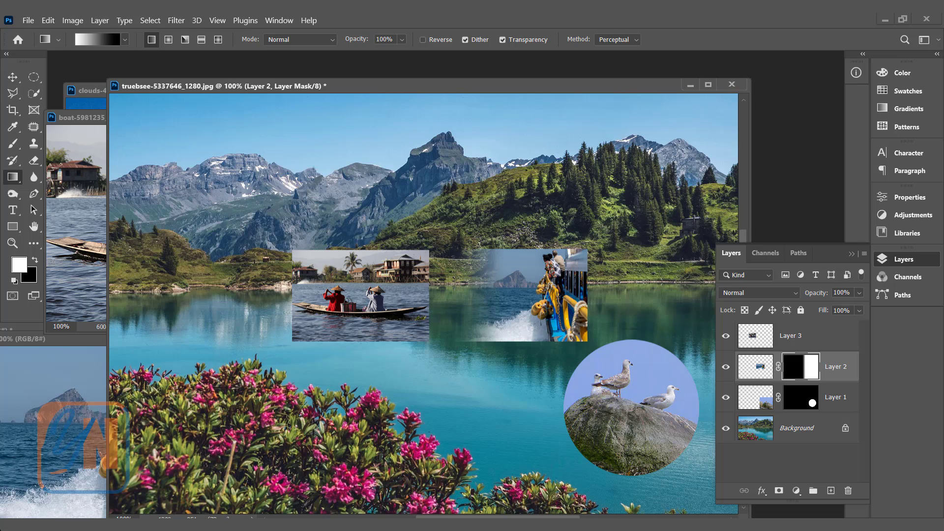
Step: Mask Layer 3 with a white-to-black linear gradient fading its right edge, and move it over Layer 2's faded left side
{"action": "left_click", "coordinate": [12, 77]}
{"action": "left_click", "coordinate": [422, 310]}
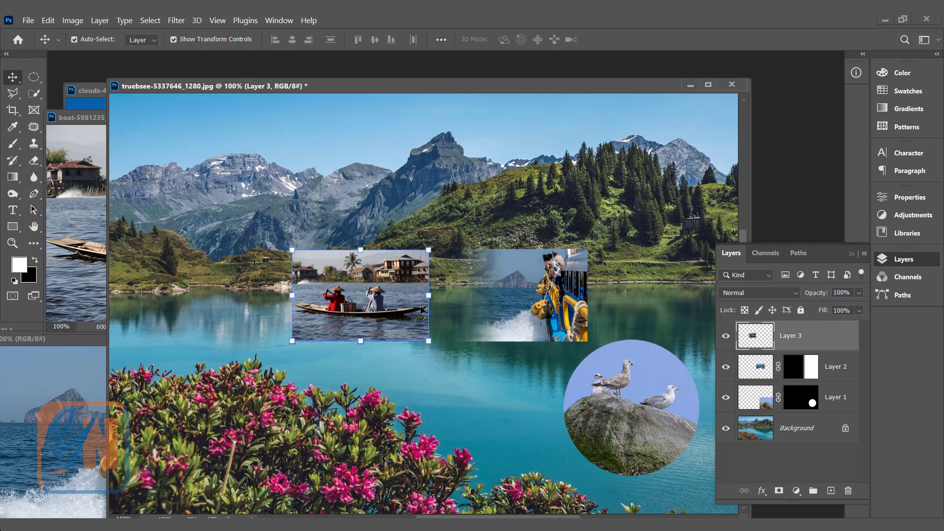
{"action": "left_click", "coordinate": [778, 492]}
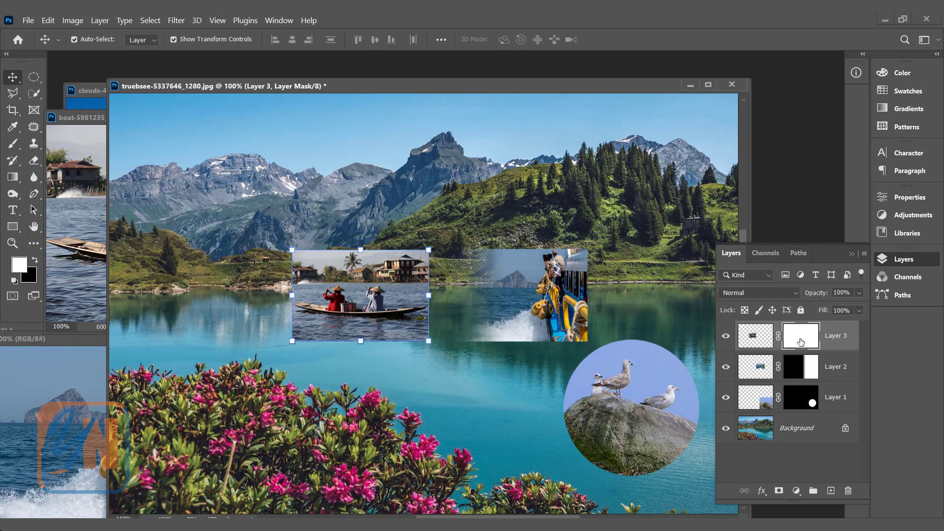
{"action": "left_click", "coordinate": [11, 180]}
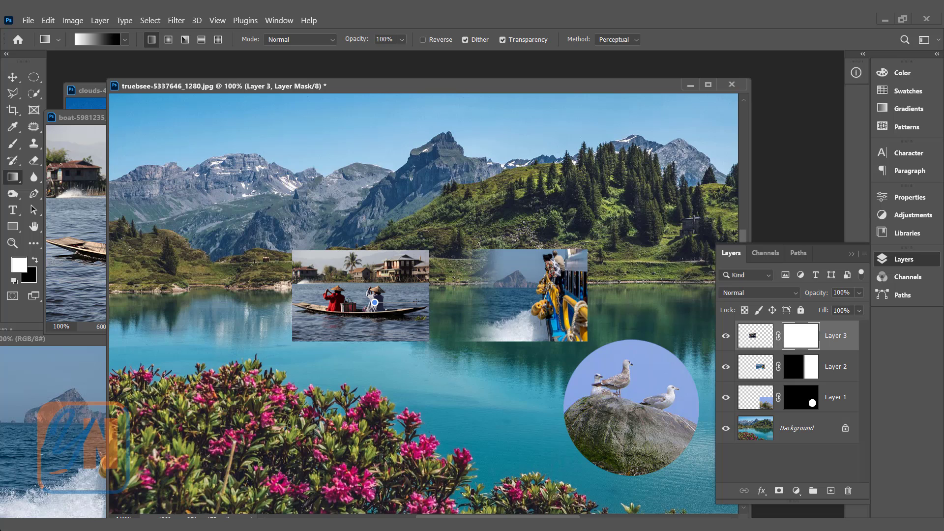
{"action": "left_click_drag", "start_coordinate": [416, 301], "coordinate": [416, 302]}
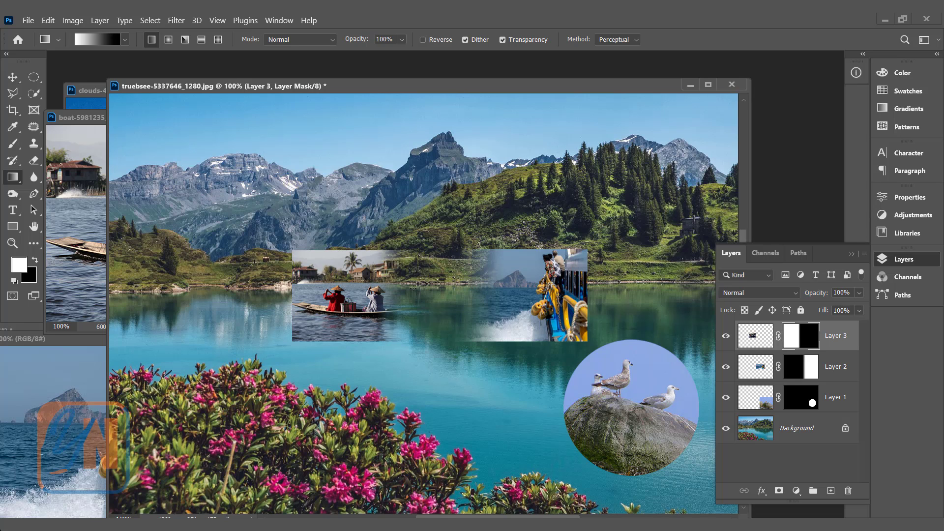
{"action": "left_click", "coordinate": [12, 76]}
{"action": "left_click_drag", "start_coordinate": [349, 291], "coordinate": [443, 292]}
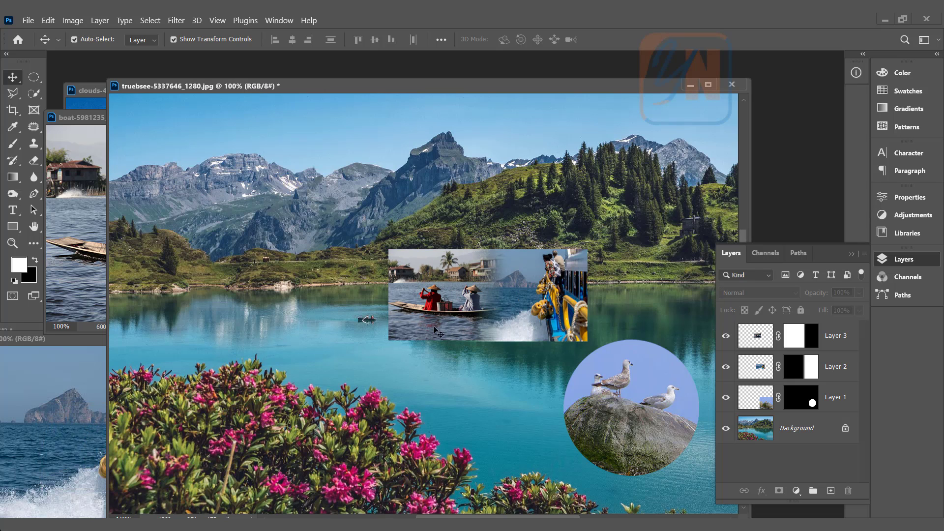
Step: Unlock the lake photo's Background to convert it into a regular layer
{"action": "scroll", "coordinate": [442, 319], "scroll_direction": "up", "scroll_amount": 1}
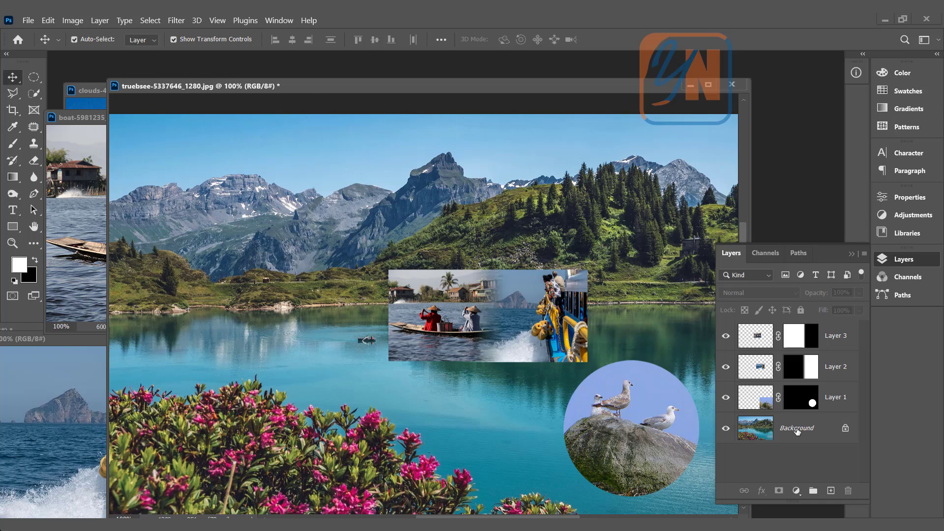
{"action": "left_click", "coordinate": [830, 438]}
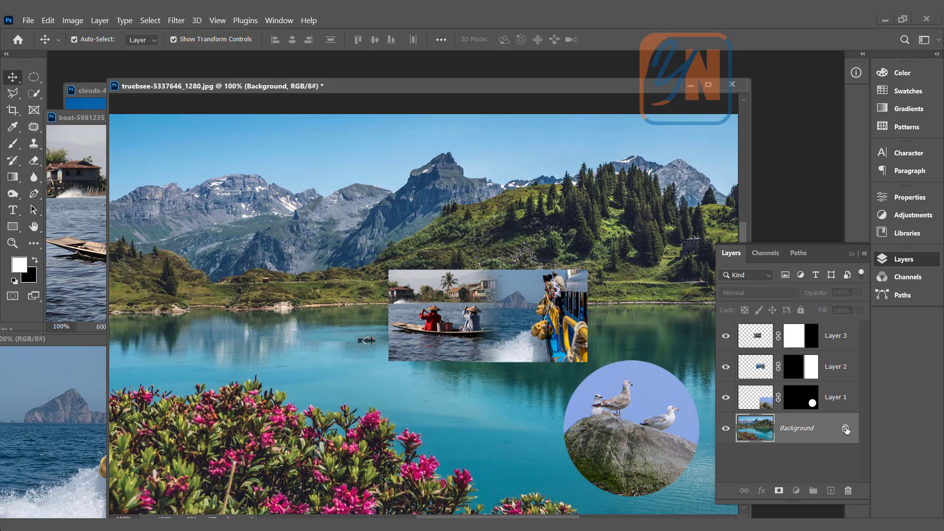
{"action": "left_click", "coordinate": [845, 428]}
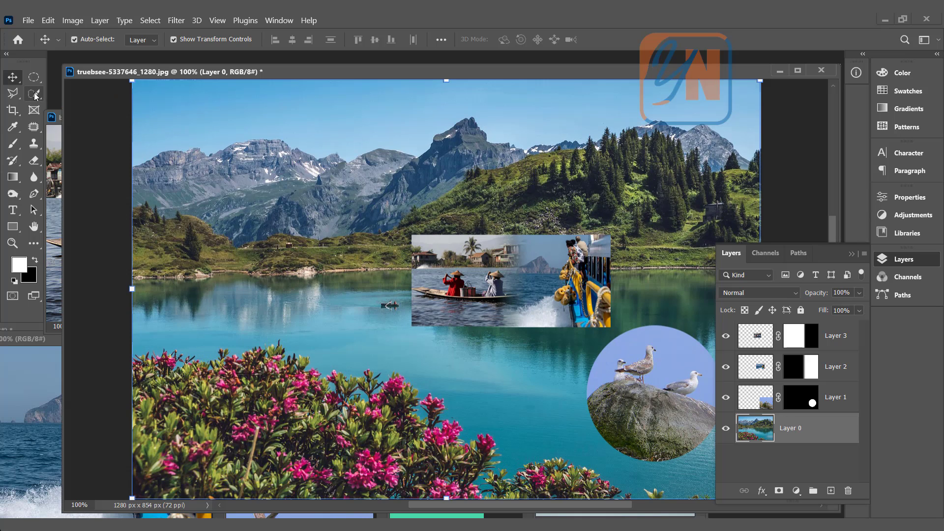
Step: Select the whole sky above the mountains on Layer 0 with the Quick Selection tool
{"action": "left_click", "coordinate": [34, 94]}
{"action": "left_click", "coordinate": [69, 98]}
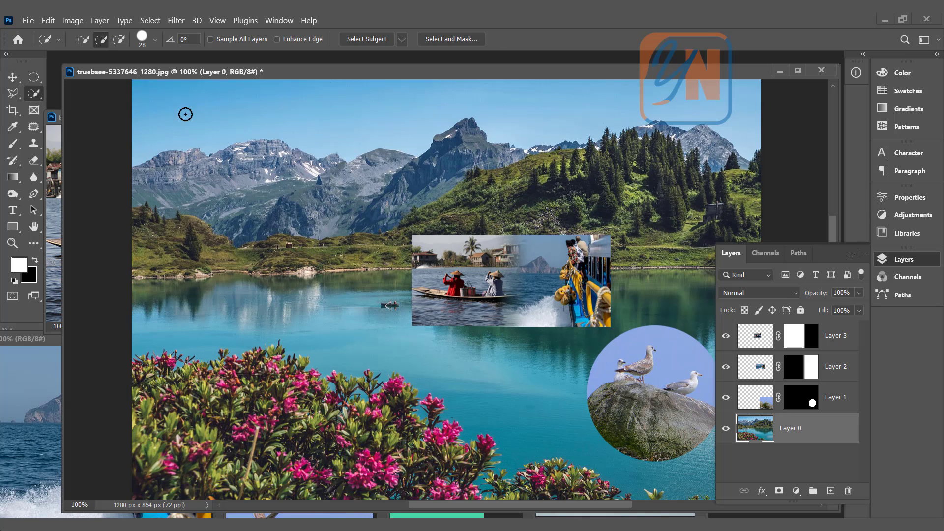
{"action": "left_click_drag", "start_coordinate": [187, 101], "coordinate": [293, 95]}
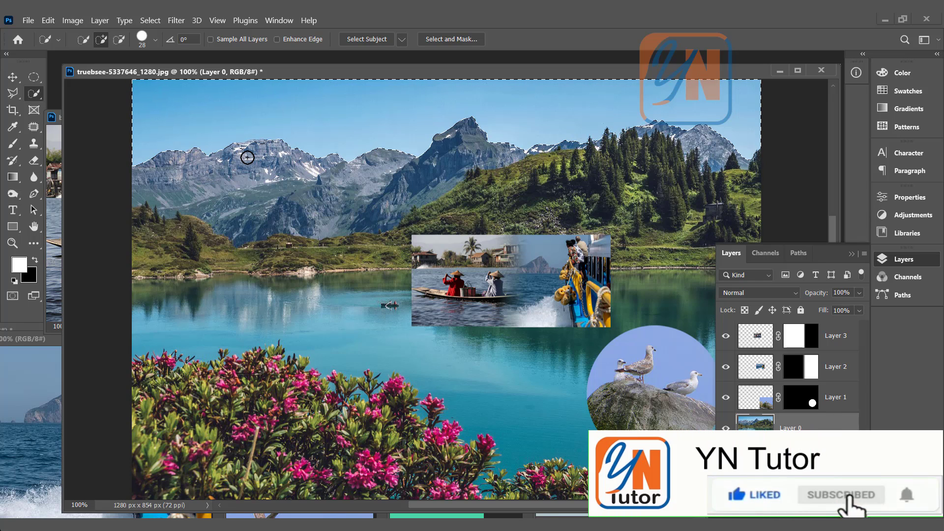
{"action": "key", "text": "alt"}
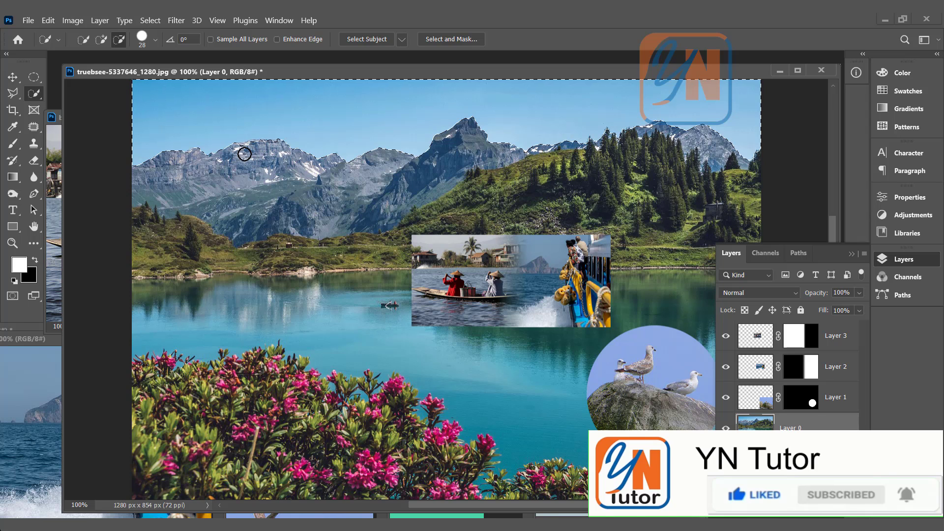
{"action": "scroll", "coordinate": [508, 210], "scroll_direction": "up", "scroll_amount": 3}
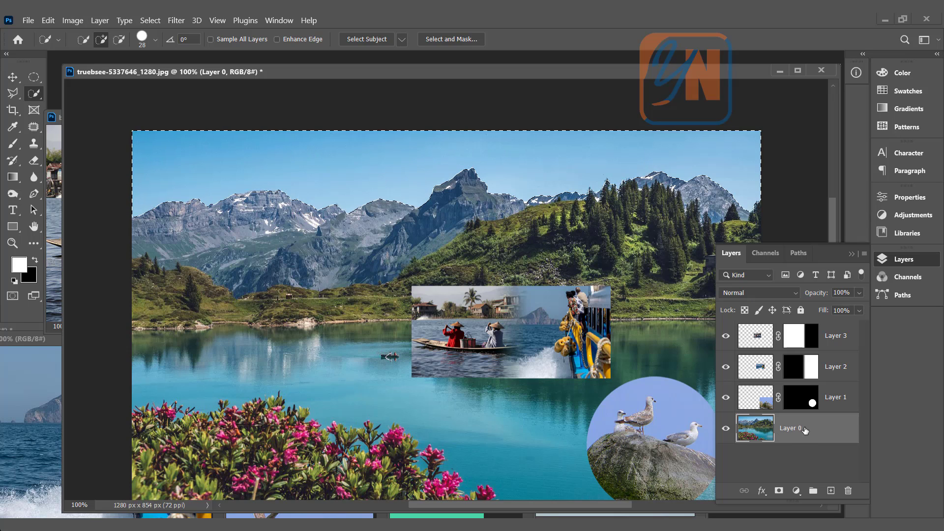
Step: Add a layer mask to Layer 0 from the sky selection and invert the mask to hide the sky
{"action": "left_click", "coordinate": [779, 491]}
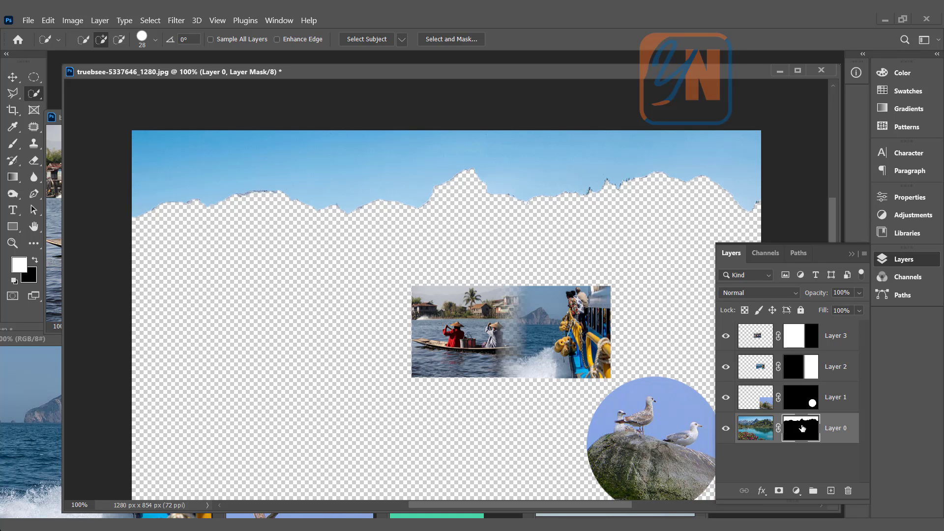
{"action": "left_click_drag", "start_coordinate": [802, 429], "coordinate": [801, 426]}
{"action": "key", "text": "ctrl+i"}
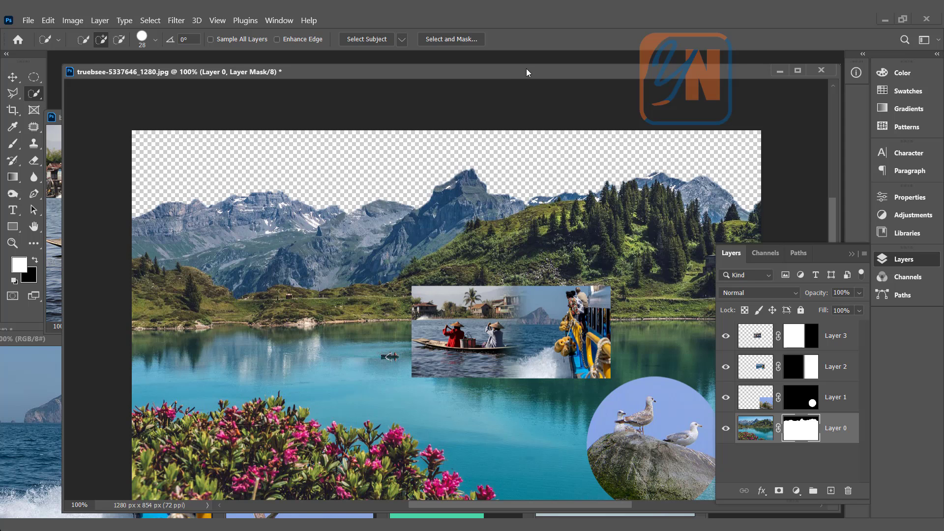
Step: Bring the clouds-49520_1280.jpg document forward and copy its cloud photo into the lake document with the Move tool
{"action": "left_click_drag", "start_coordinate": [526, 73], "coordinate": [377, 151]}
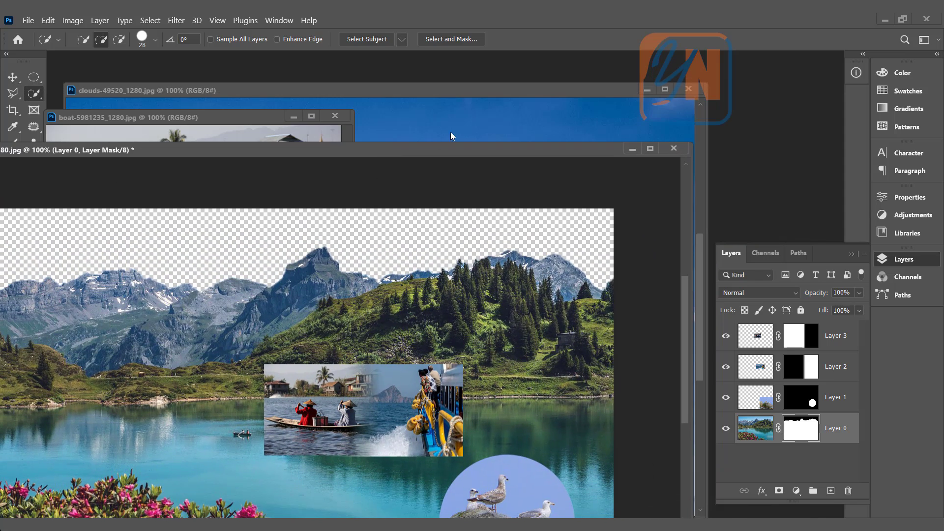
{"action": "left_click", "coordinate": [501, 107]}
{"action": "left_click_drag", "start_coordinate": [340, 90], "coordinate": [476, 80]}
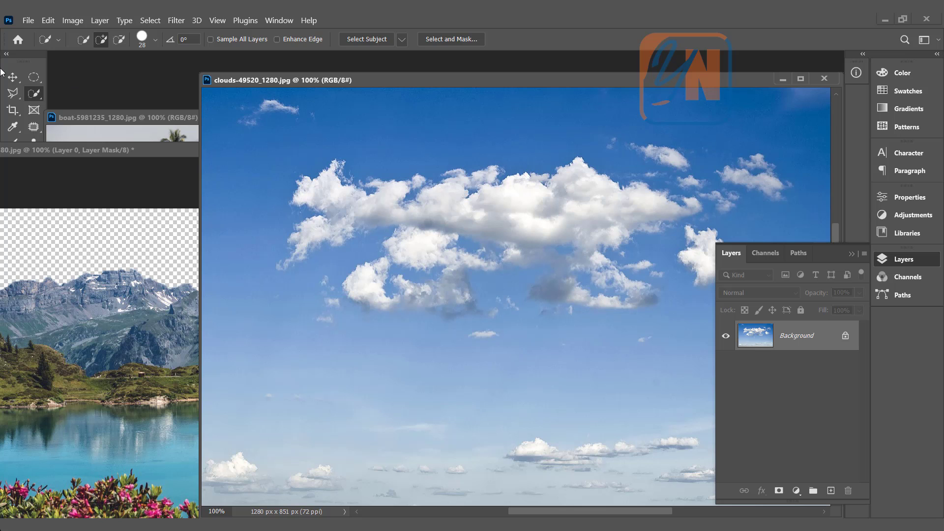
{"action": "left_click", "coordinate": [13, 77]}
{"action": "left_click_drag", "start_coordinate": [449, 187], "coordinate": [91, 304]}
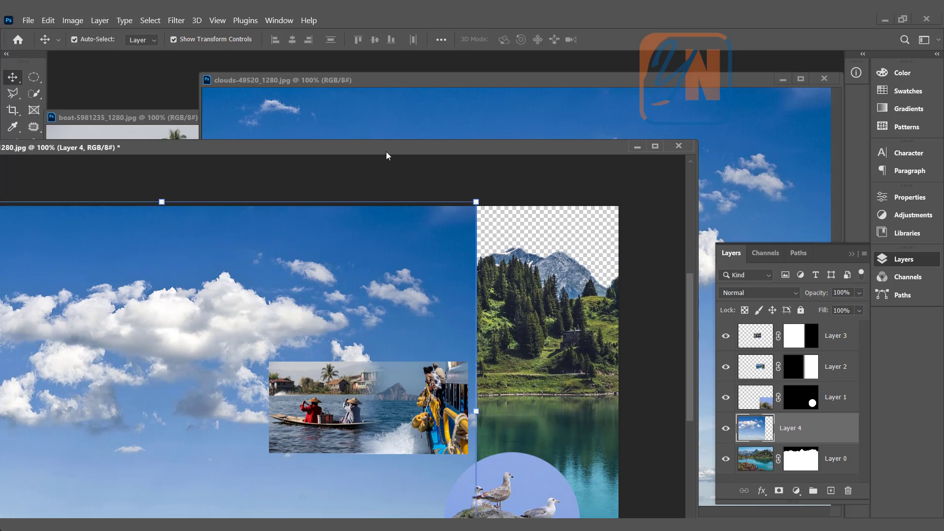
Step: Place the clouds layer beneath Layer 0, scale it to 107.19%, and position it so clouds fill the sky above the mountains
{"action": "left_click_drag", "start_coordinate": [387, 156], "coordinate": [455, 76]}
{"action": "left_click_drag", "start_coordinate": [325, 205], "coordinate": [464, 227]}
{"action": "left_click_drag", "start_coordinate": [831, 434], "coordinate": [830, 473]}
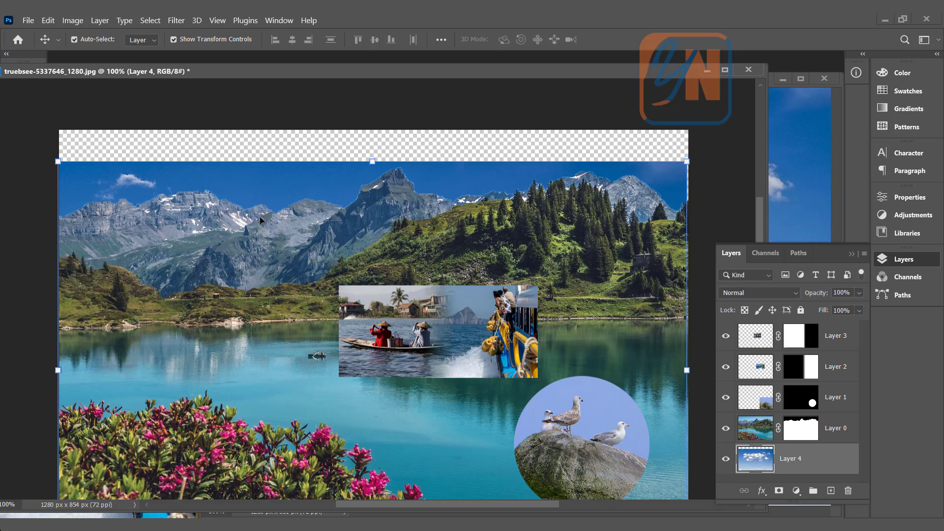
{"action": "left_click_drag", "start_coordinate": [252, 176], "coordinate": [287, 155]}
{"action": "key", "text": "ctrl+t"}
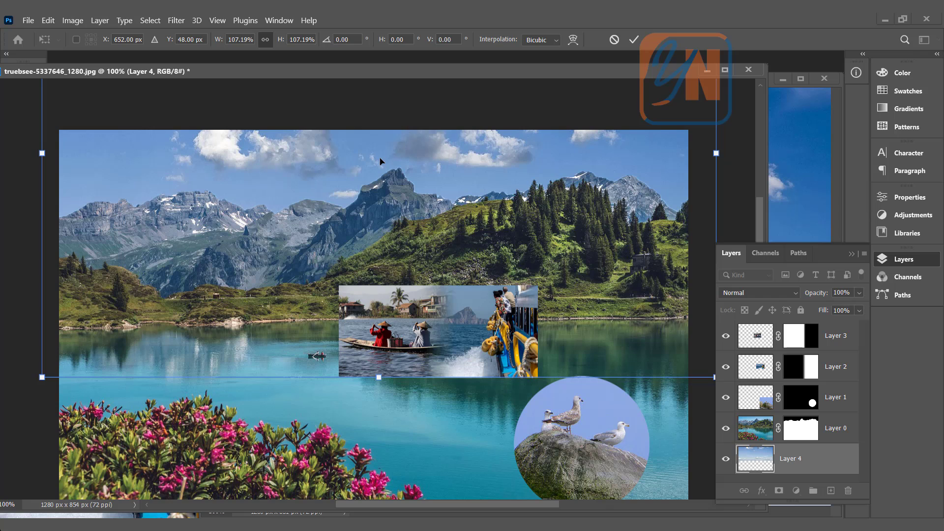
Step: Disable Layer 0's mask to compare with the original sky, and enable it again
{"action": "left_click", "coordinate": [807, 427], "text": "shift"}
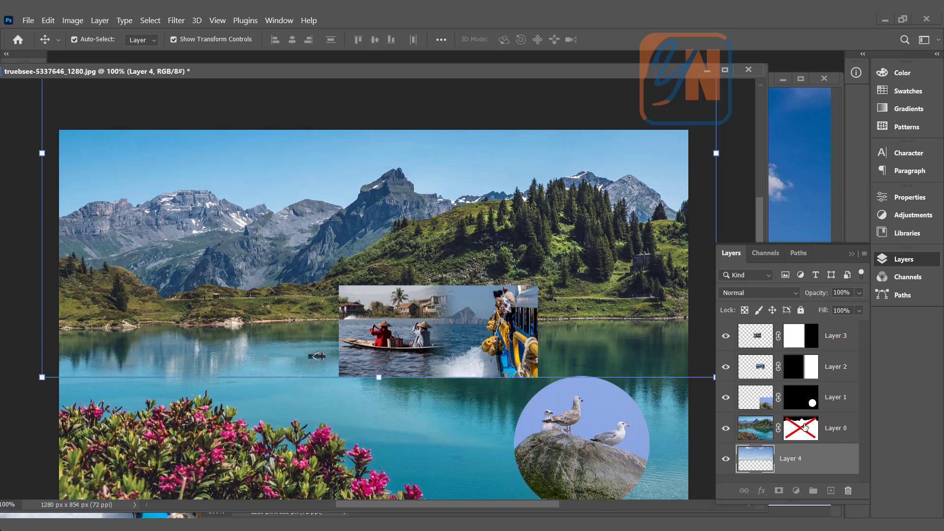
{"action": "left_click", "coordinate": [804, 427], "text": "shift"}
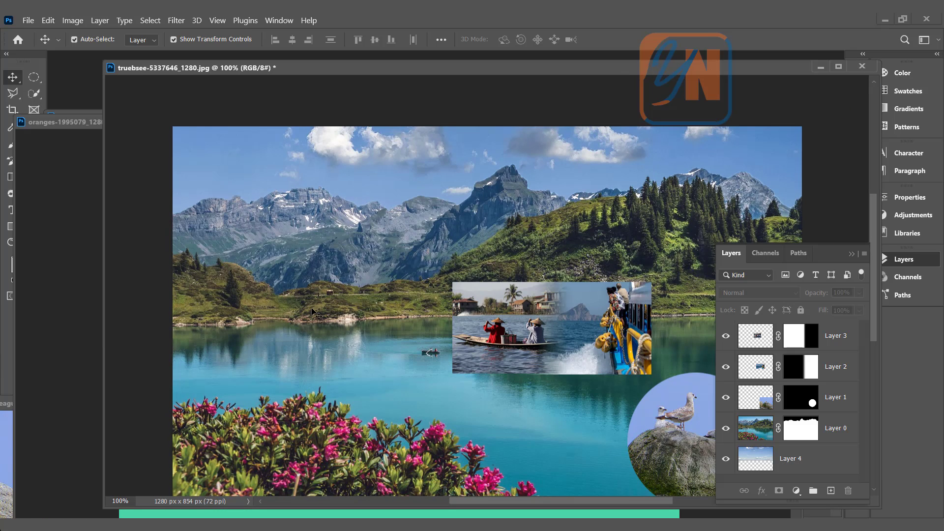
Step: Switch to the oranges document, view Layer 0's mask on its own in the canvas, and return to the normal view
{"action": "left_click", "coordinate": [70, 253]}
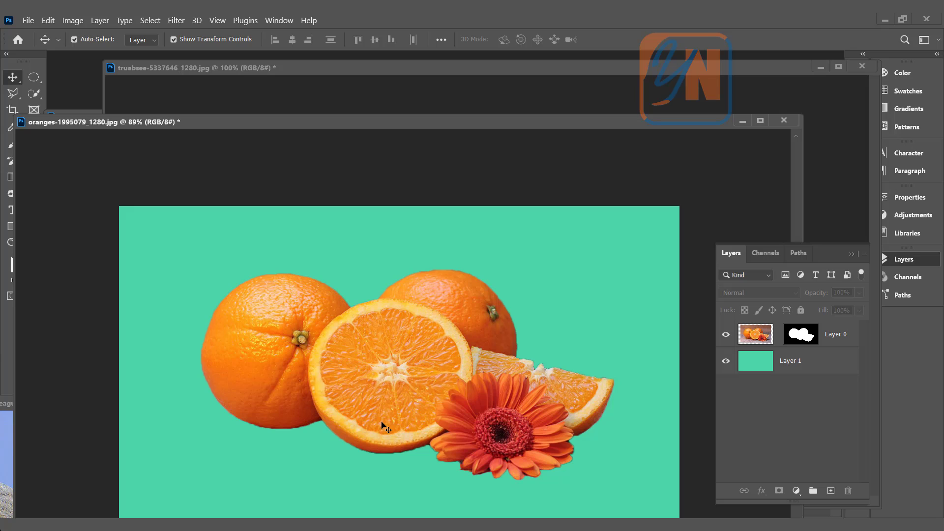
{"action": "left_click", "coordinate": [802, 338], "text": "alt"}
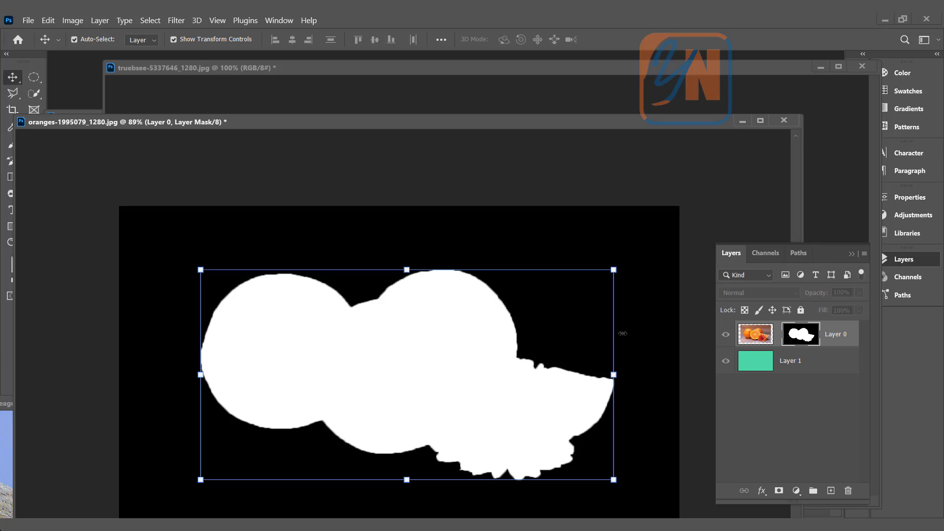
{"action": "left_click", "coordinate": [797, 335], "text": "alt"}
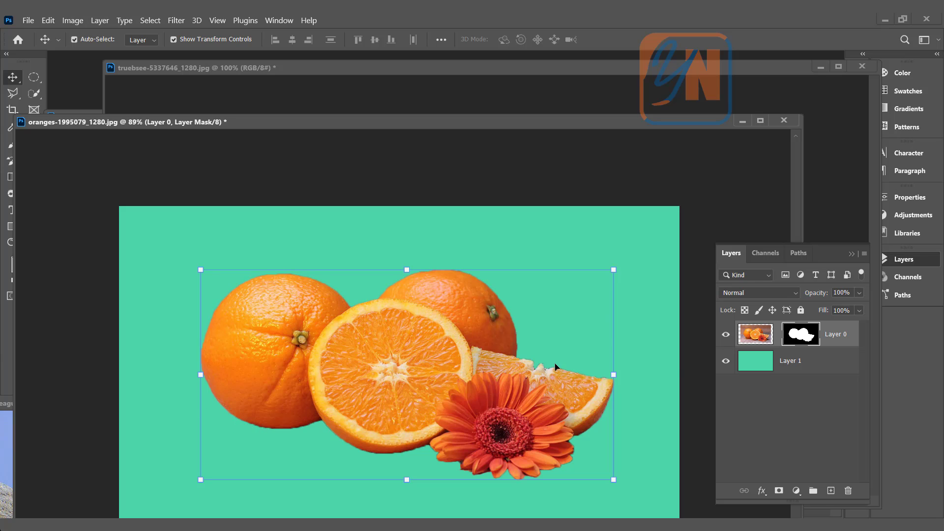
Step: Load Layer 0's mask as a selection around the oranges and flower, and deselect it
{"action": "key", "text": "ctrl"}
{"action": "left_click", "coordinate": [801, 336], "text": "ctrl"}
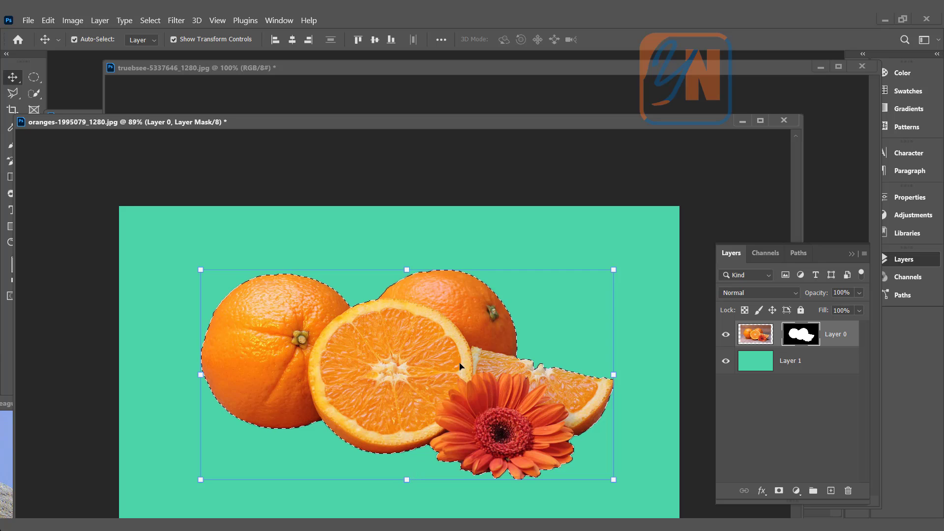
{"action": "key", "text": "ctrl"}
{"action": "key", "text": "ctrl+d"}
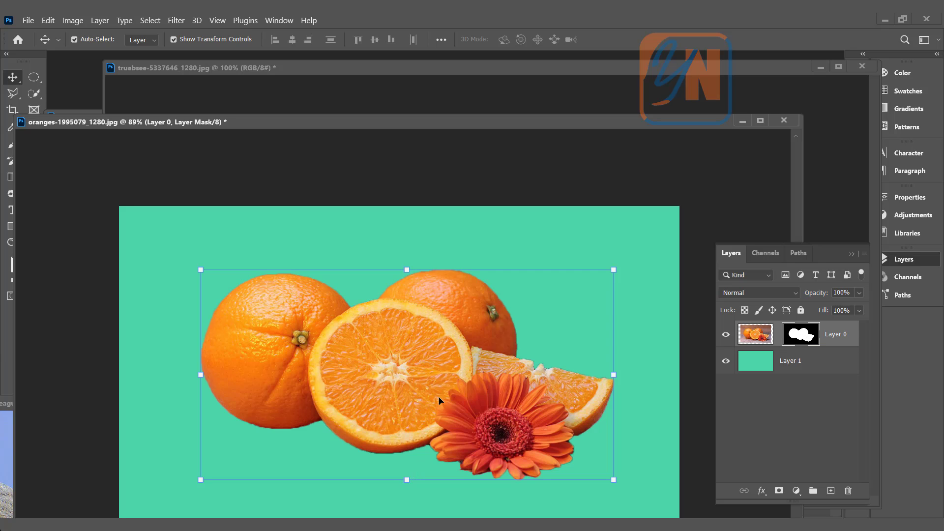